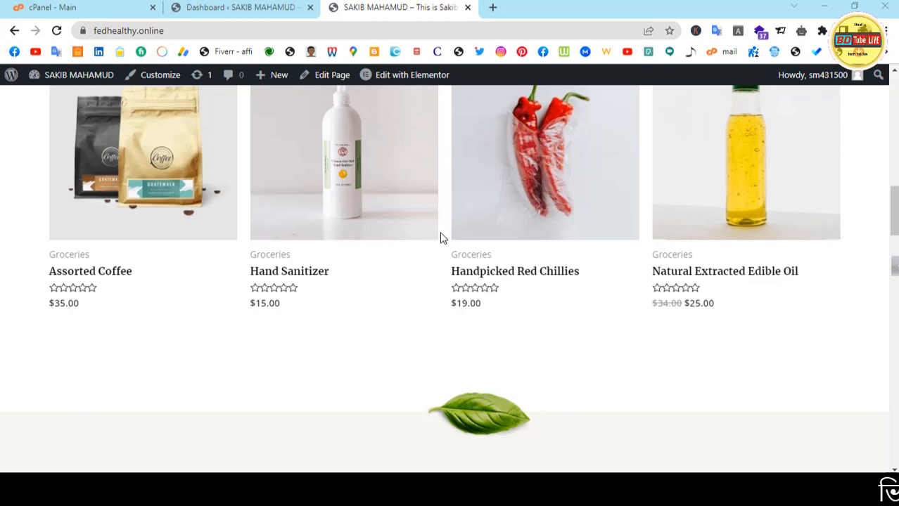
Step: Examine the store's home page, from the hero banner through the best-selling and trending products to the footer
{"action": "scroll", "coordinate": [440, 238], "scroll_direction": "up", "scroll_amount": 10}
{"action": "scroll", "coordinate": [441, 238], "scroll_direction": "down", "scroll_amount": 10}
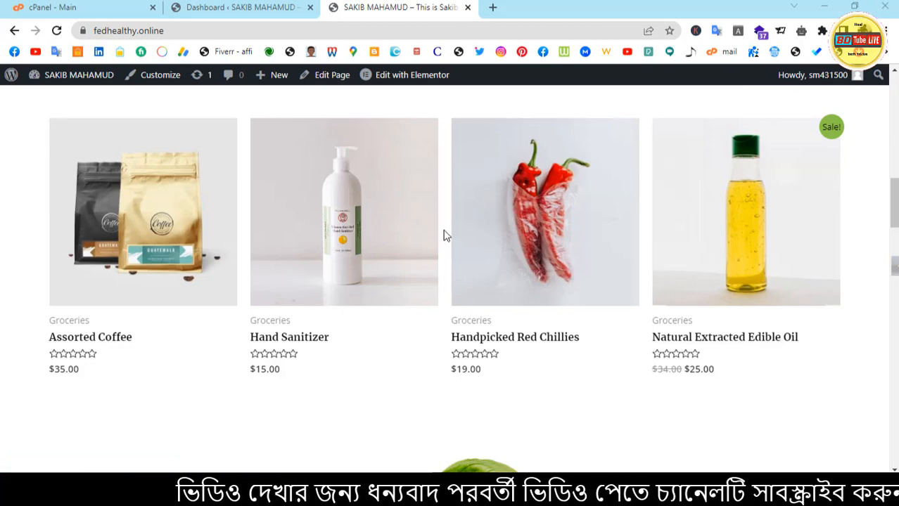
{"action": "scroll", "coordinate": [444, 236], "scroll_direction": "down", "scroll_amount": 8}
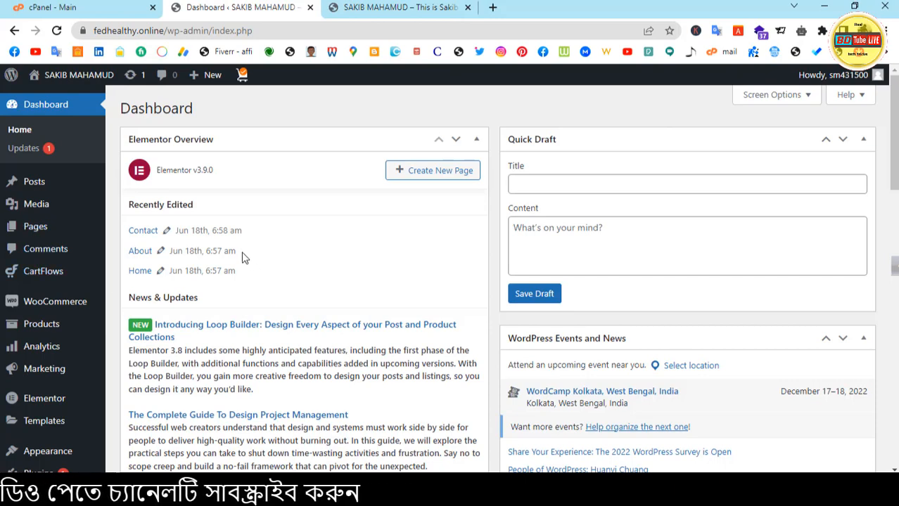
{"action": "left_click", "coordinate": [375, 6]}
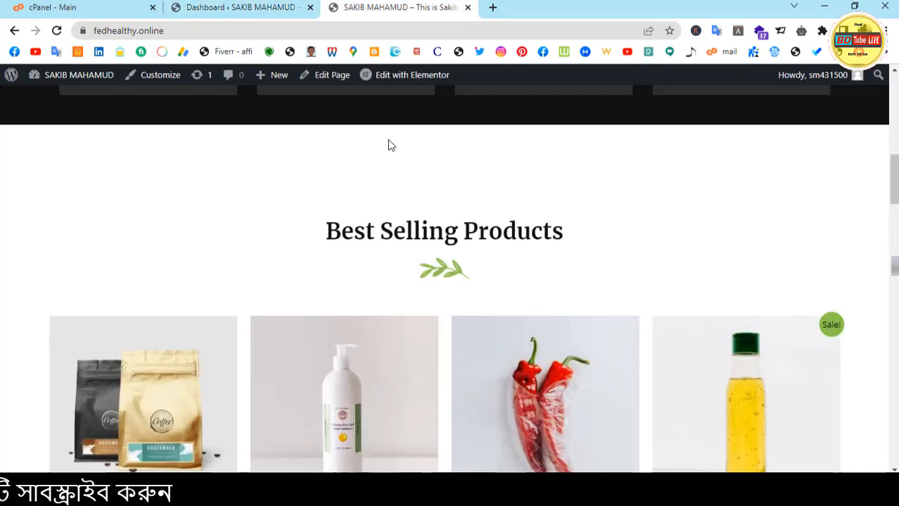
{"action": "scroll", "coordinate": [329, 234], "scroll_direction": "down", "scroll_amount": 6}
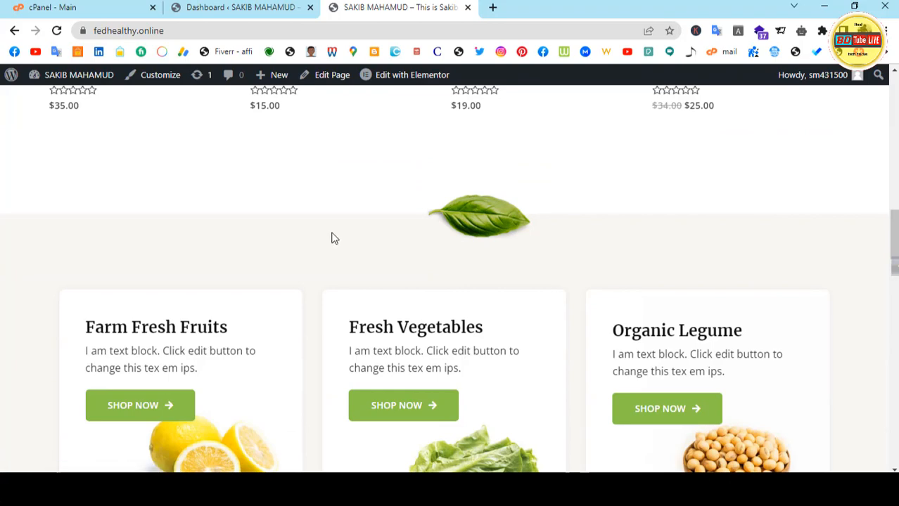
{"action": "scroll", "coordinate": [330, 240], "scroll_direction": "down", "scroll_amount": 7}
{"action": "scroll", "coordinate": [334, 239], "scroll_direction": "down", "scroll_amount": 4}
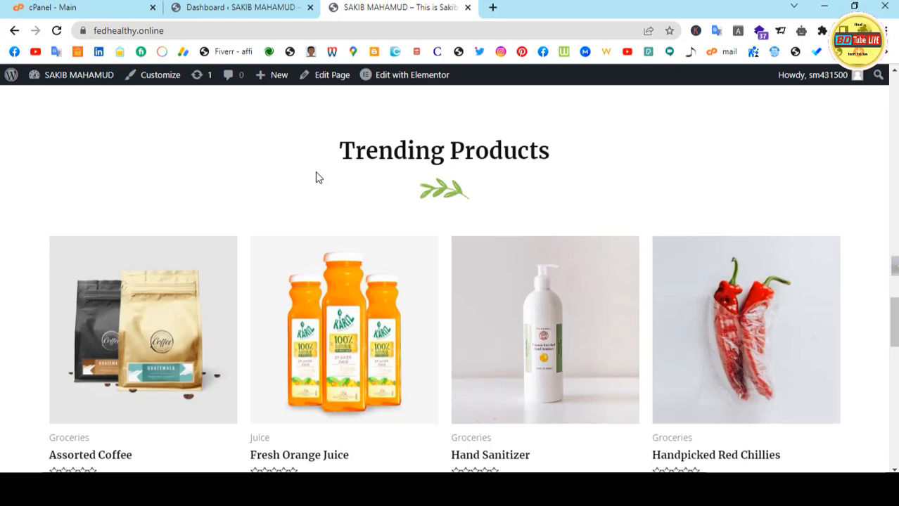
{"action": "left_click", "coordinate": [231, 10]}
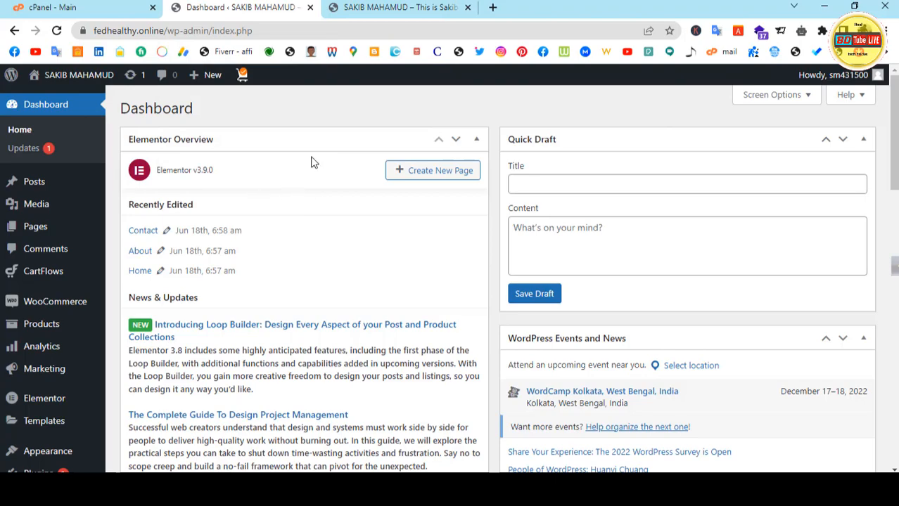
{"action": "left_click", "coordinate": [389, 10]}
{"action": "scroll", "coordinate": [320, 268], "scroll_direction": "down", "scroll_amount": 12}
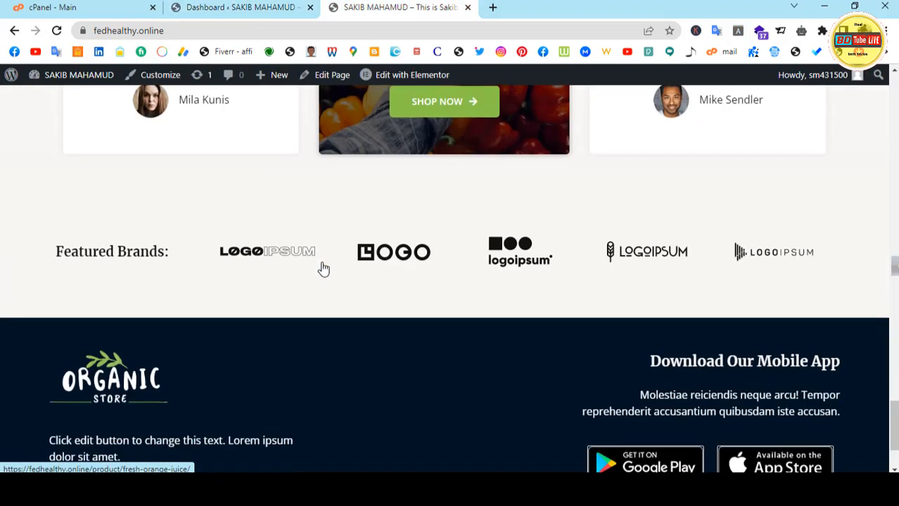
{"action": "scroll", "coordinate": [322, 268], "scroll_direction": "up", "scroll_amount": 3}
{"action": "scroll", "coordinate": [323, 268], "scroll_direction": "up", "scroll_amount": 15}
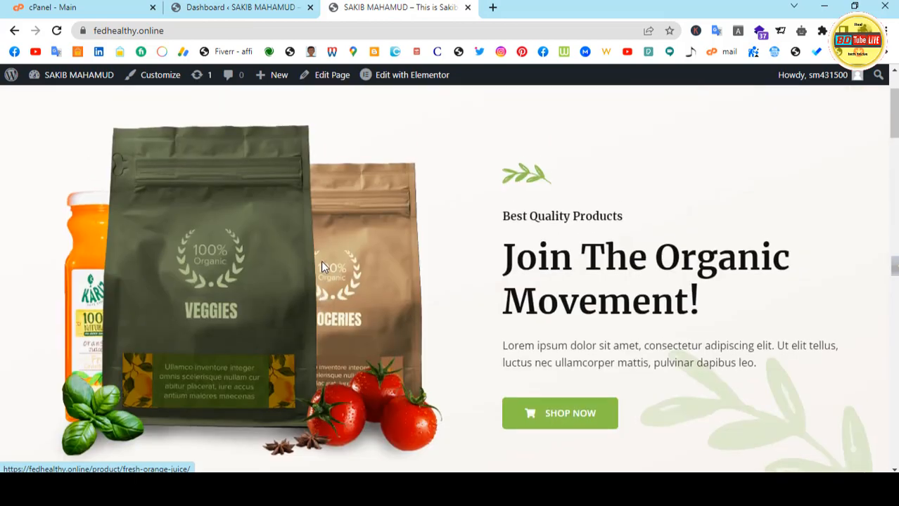
{"action": "scroll", "coordinate": [320, 266], "scroll_direction": "up", "scroll_amount": 2}
Step: Go to the WordPress dashboard and open the page for adding new plugins
{"action": "left_click", "coordinate": [210, 8]}
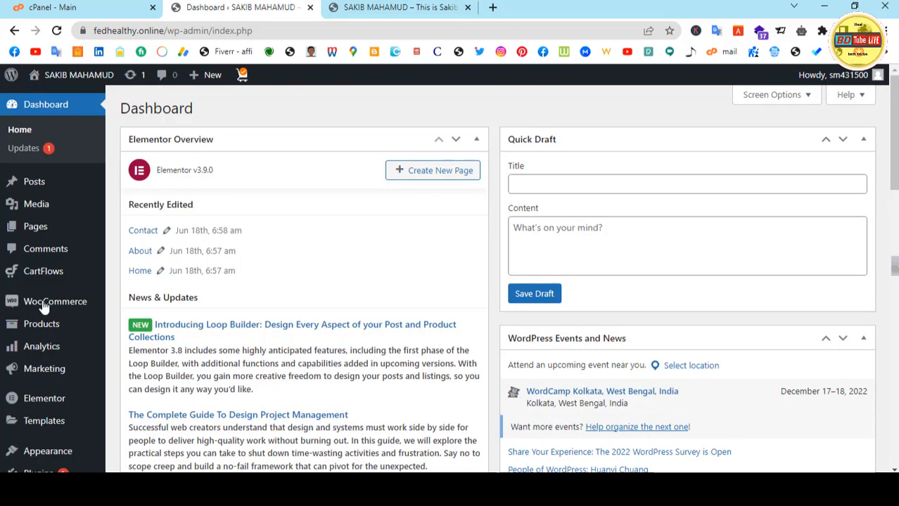
{"action": "mouse_move", "coordinate": [14, 345]}
{"action": "scroll", "coordinate": [27, 366], "scroll_direction": "down", "scroll_amount": 3}
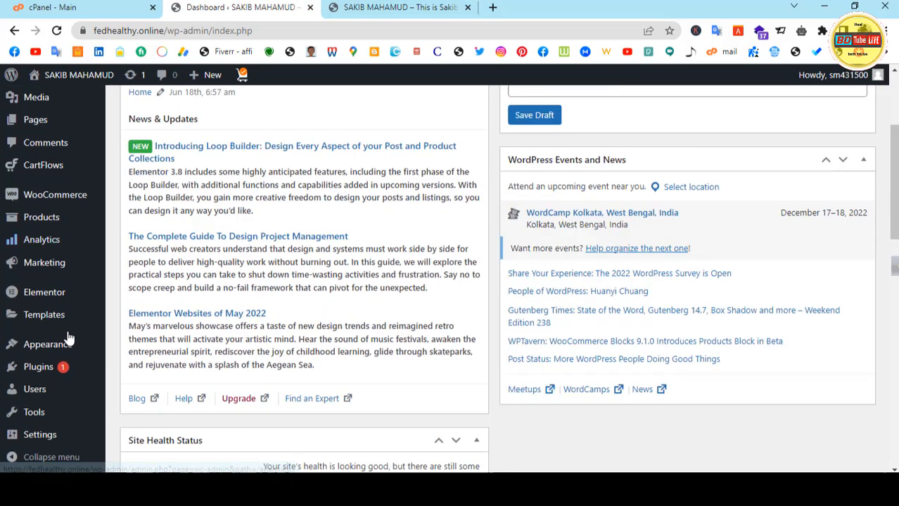
{"action": "mouse_move", "coordinate": [27, 365]}
{"action": "left_click", "coordinate": [141, 392]}
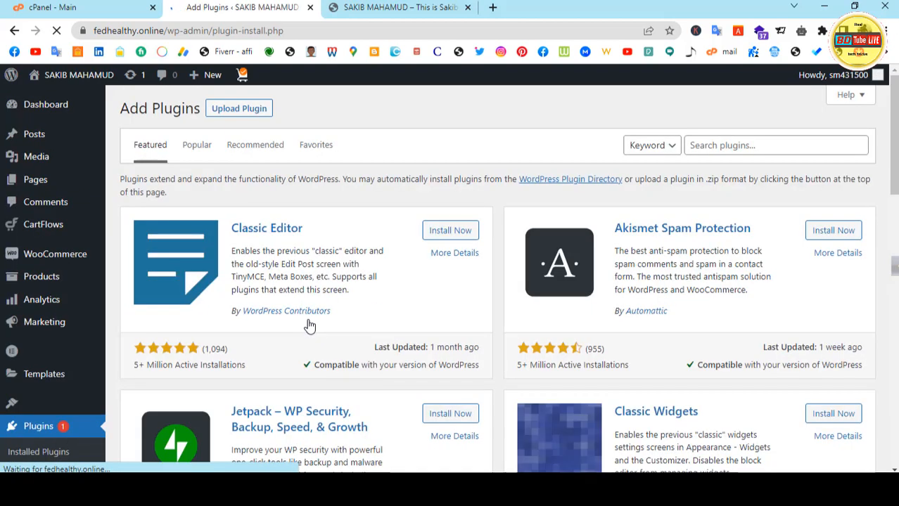
Step: Find the ShopLentor plugin in the plugin directory, then install and activate it
{"action": "left_click", "coordinate": [744, 146]}
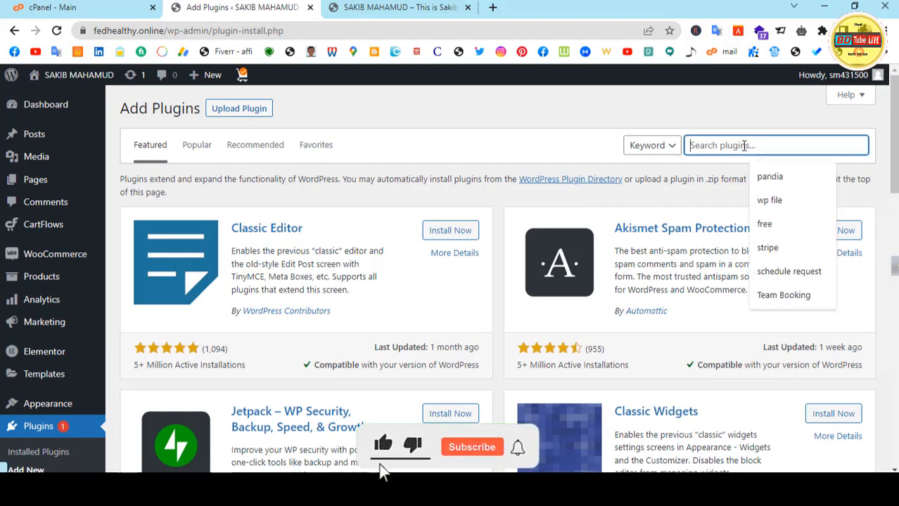
{"action": "type", "text": "ShopLentor"}
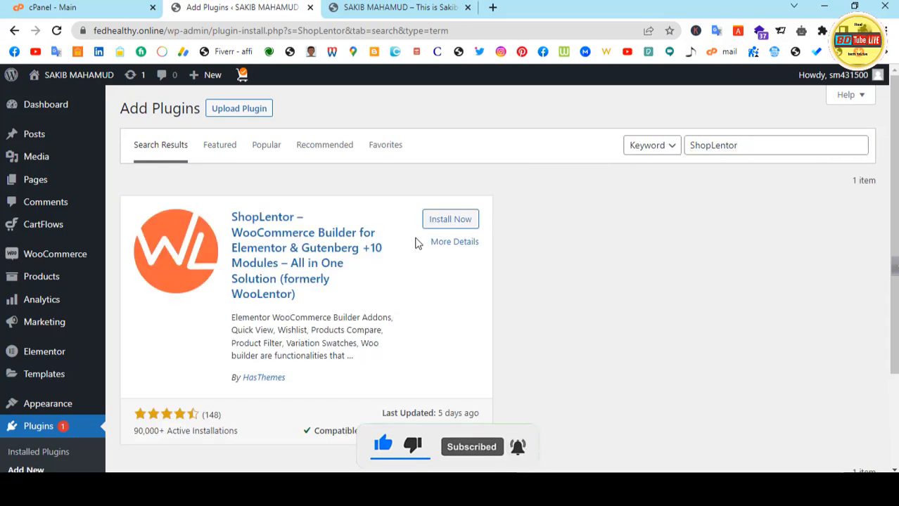
{"action": "left_click", "coordinate": [446, 221]}
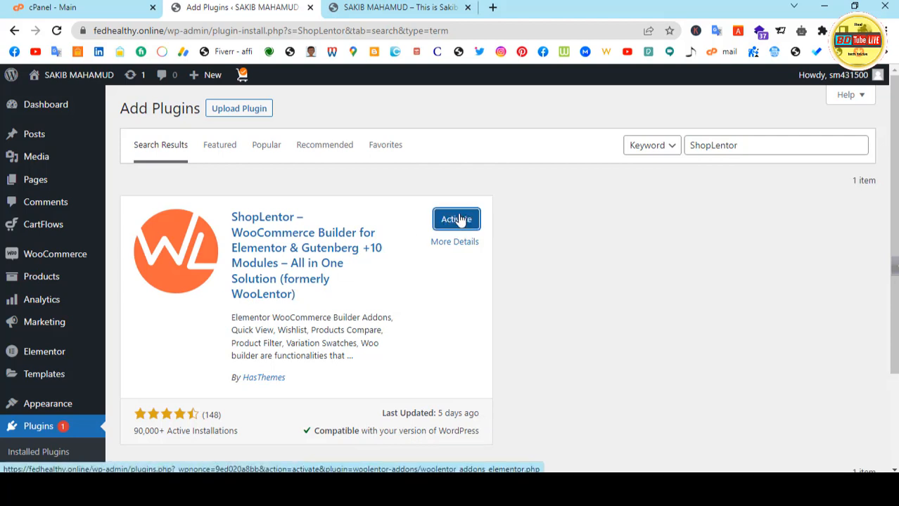
{"action": "left_click", "coordinate": [456, 220]}
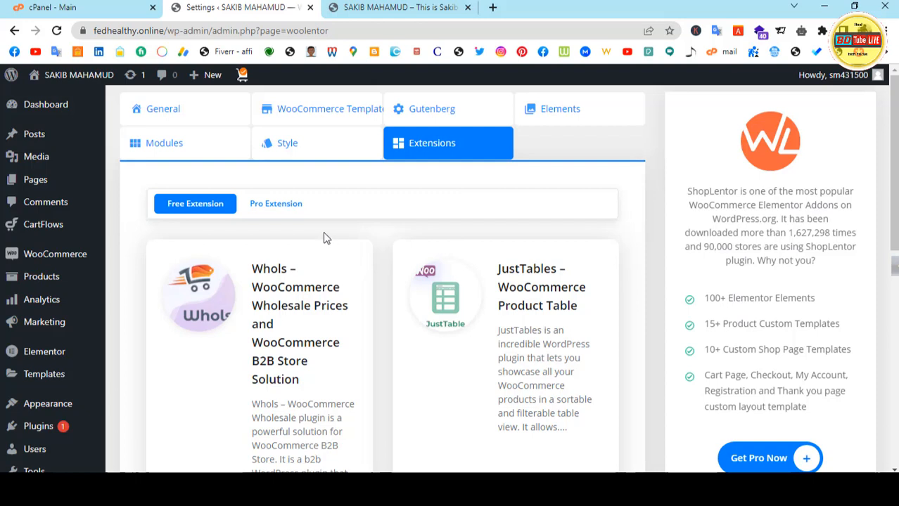
Step: Display the list of ShopLentor modules in the plugin settings
{"action": "left_click", "coordinate": [171, 152]}
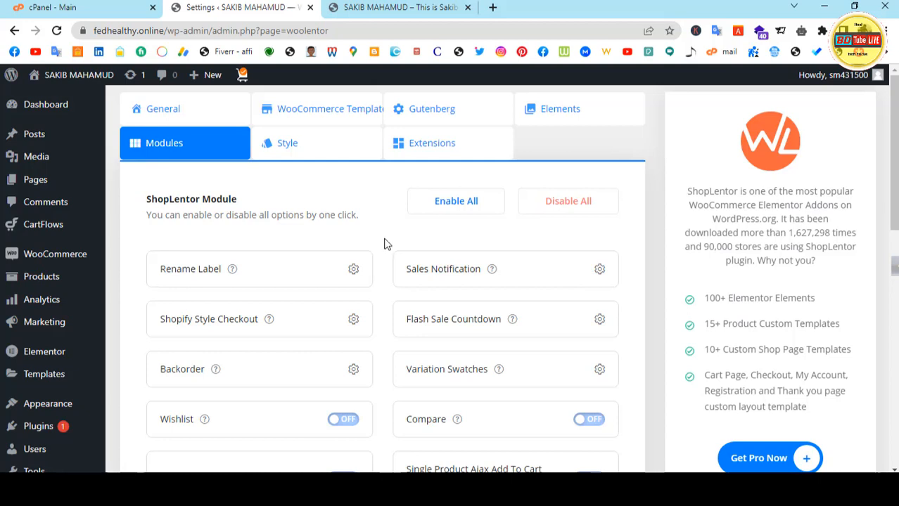
{"action": "scroll", "coordinate": [368, 243], "scroll_direction": "down", "scroll_amount": 2}
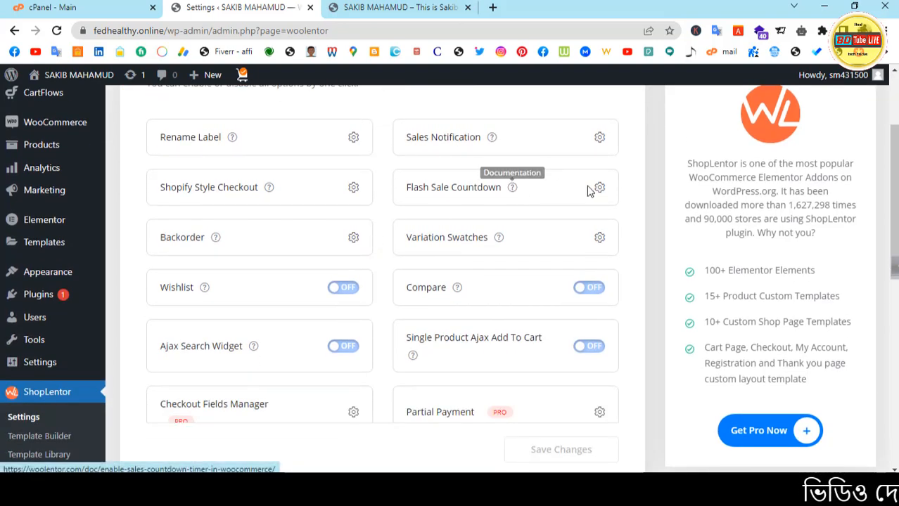
Step: Open the Hand Sanitizer product page on the storefront and examine its price and add-to-cart area
{"action": "left_click", "coordinate": [415, 7]}
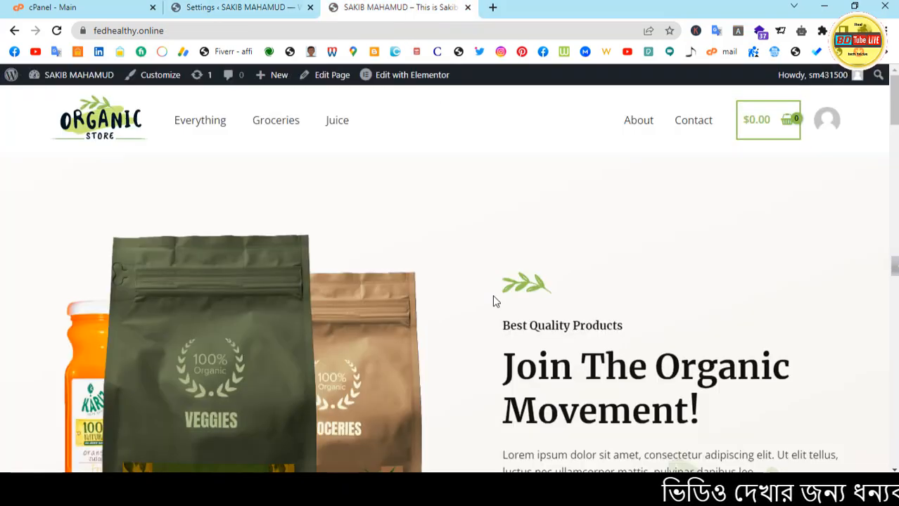
{"action": "scroll", "coordinate": [492, 295], "scroll_direction": "down", "scroll_amount": 10}
{"action": "scroll", "coordinate": [493, 301], "scroll_direction": "down", "scroll_amount": 5}
{"action": "left_click", "coordinate": [295, 274]}
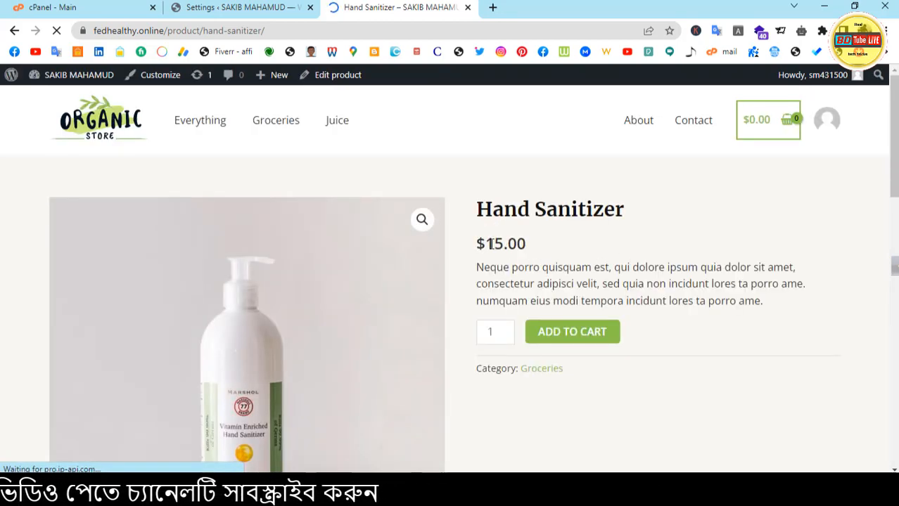
{"action": "left_click_drag", "start_coordinate": [495, 244], "coordinate": [540, 247]}
{"action": "scroll", "coordinate": [551, 254], "scroll_direction": "down", "scroll_amount": 3}
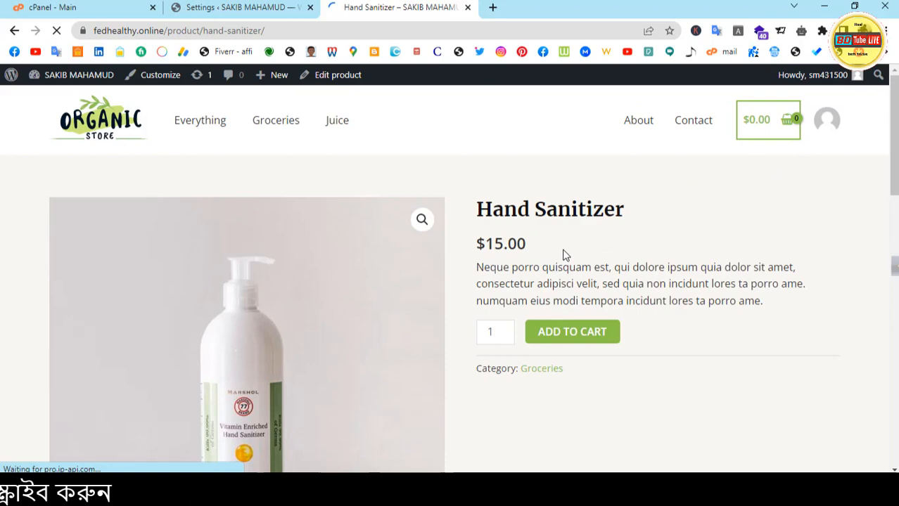
{"action": "scroll", "coordinate": [563, 254], "scroll_direction": "down", "scroll_amount": 3}
{"action": "scroll", "coordinate": [563, 254], "scroll_direction": "up", "scroll_amount": 3}
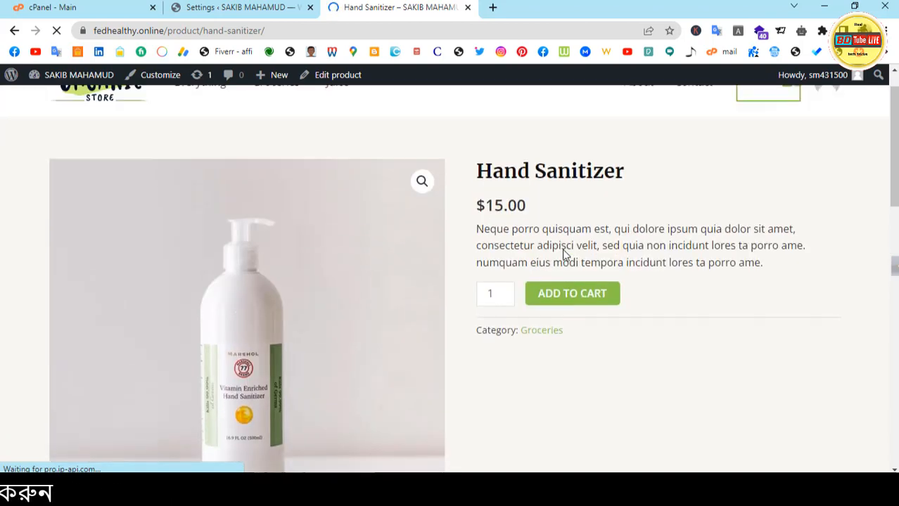
Step: Return to the ShopLentor modules, open the Flash Sale Countdown settings and enable the flash sale
{"action": "left_click", "coordinate": [234, 8]}
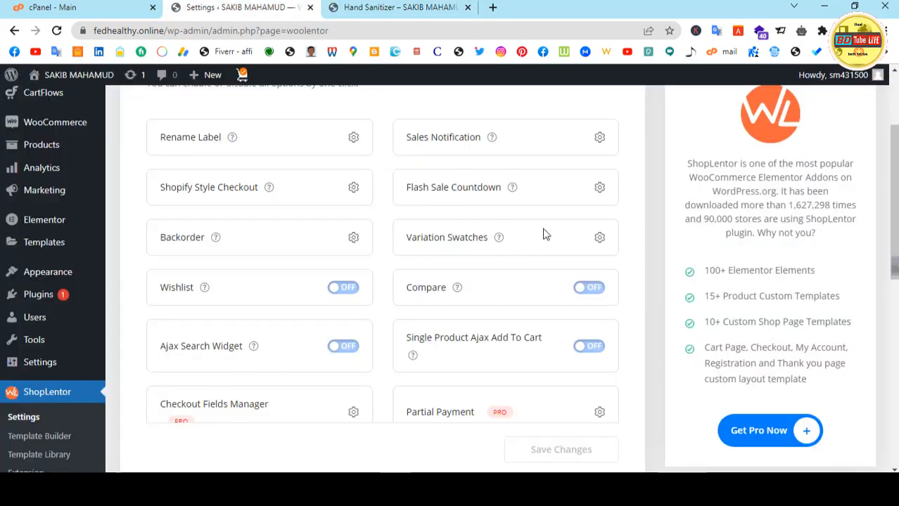
{"action": "left_click", "coordinate": [599, 188]}
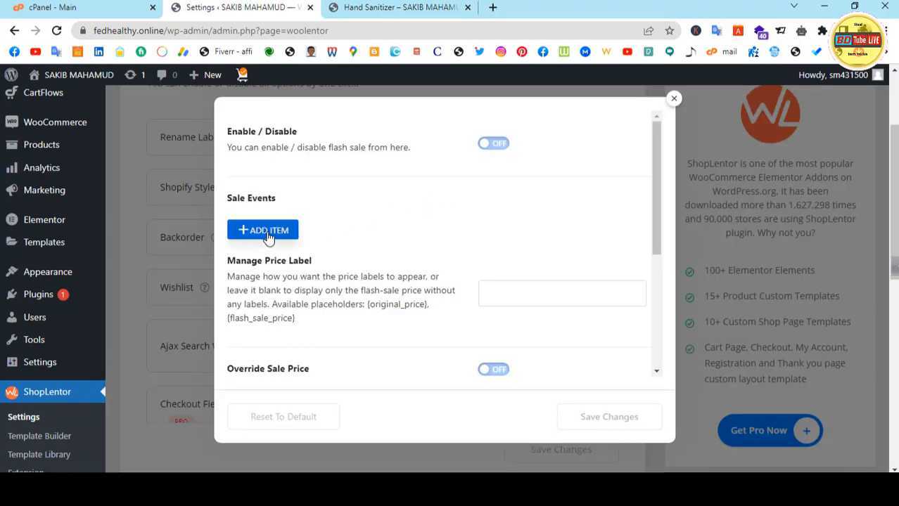
{"action": "left_click", "coordinate": [493, 148]}
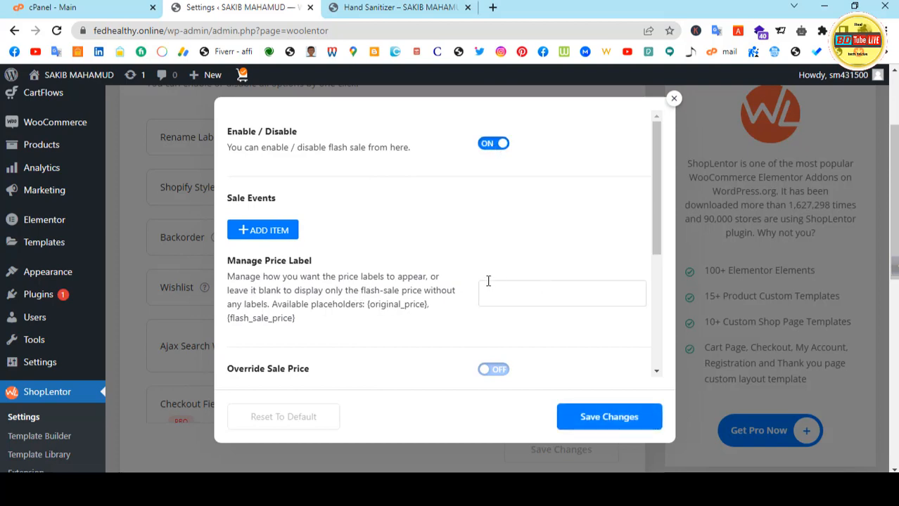
Step: Add a sale event to the flash sale, enable it and name it 12:12
{"action": "scroll", "coordinate": [274, 211], "scroll_direction": "down", "scroll_amount": 1}
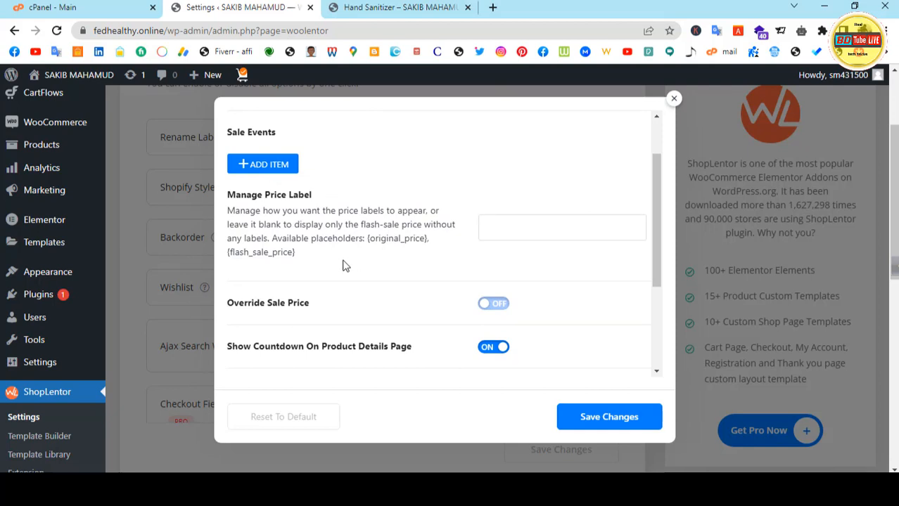
{"action": "scroll", "coordinate": [335, 263], "scroll_direction": "down", "scroll_amount": 2}
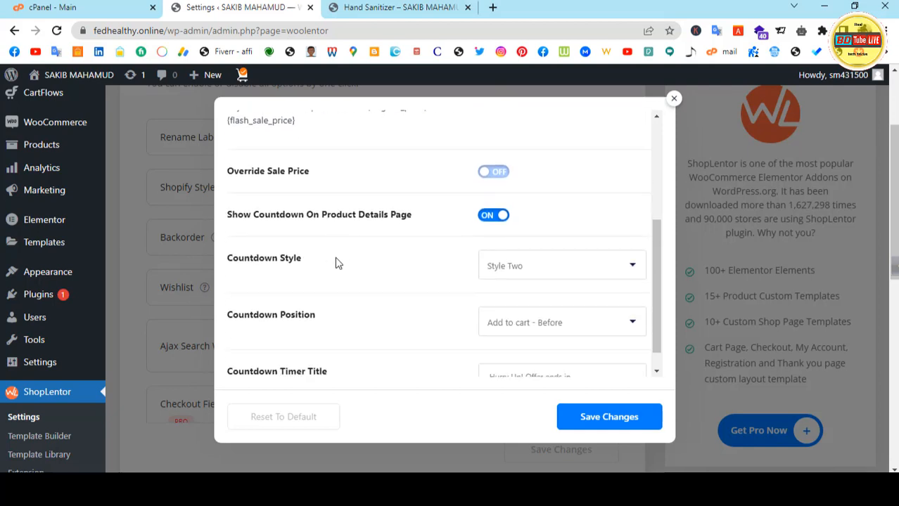
{"action": "scroll", "coordinate": [334, 263], "scroll_direction": "up", "scroll_amount": 2}
{"action": "left_click", "coordinate": [273, 165]}
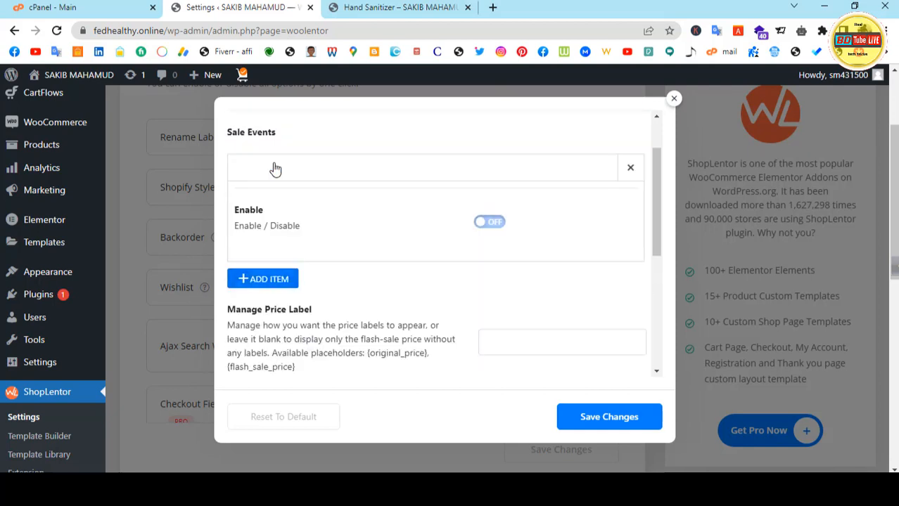
{"action": "left_click", "coordinate": [381, 169]}
{"action": "left_click", "coordinate": [382, 169]}
{"action": "left_click", "coordinate": [487, 223]}
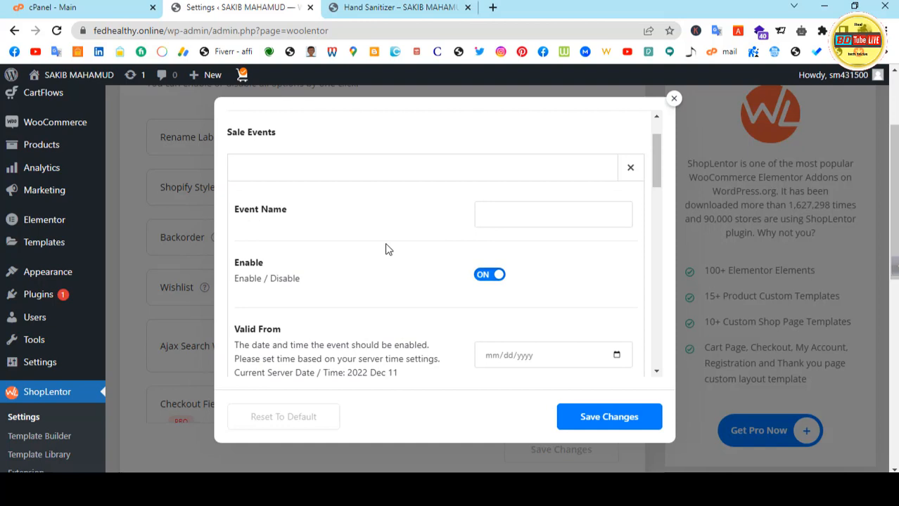
{"action": "left_click", "coordinate": [503, 218]}
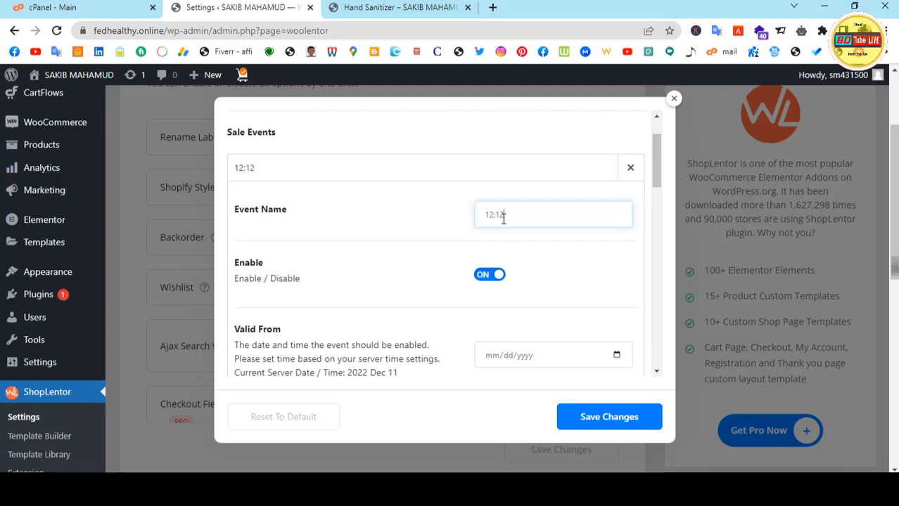
Step: Set the sale event's Valid From date to 12/10/2022
{"action": "scroll", "coordinate": [374, 250], "scroll_direction": "down", "scroll_amount": 2}
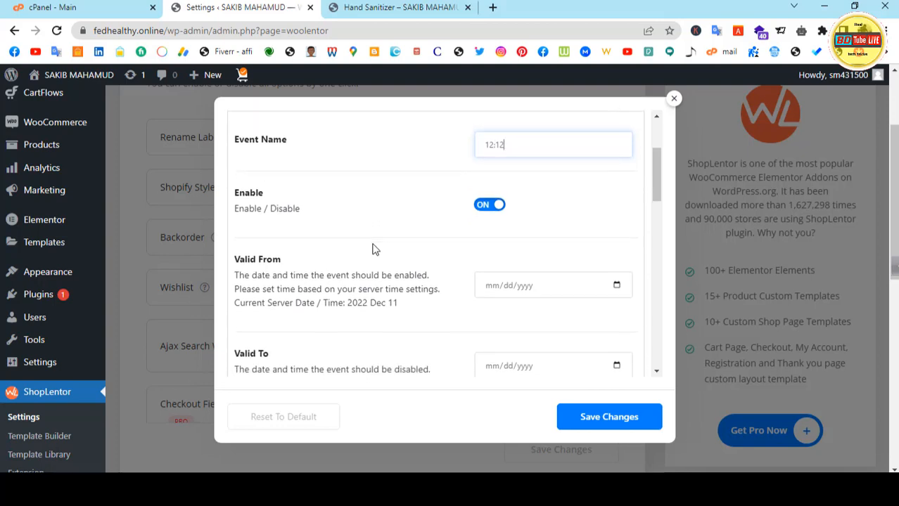
{"action": "left_click", "coordinate": [490, 227]}
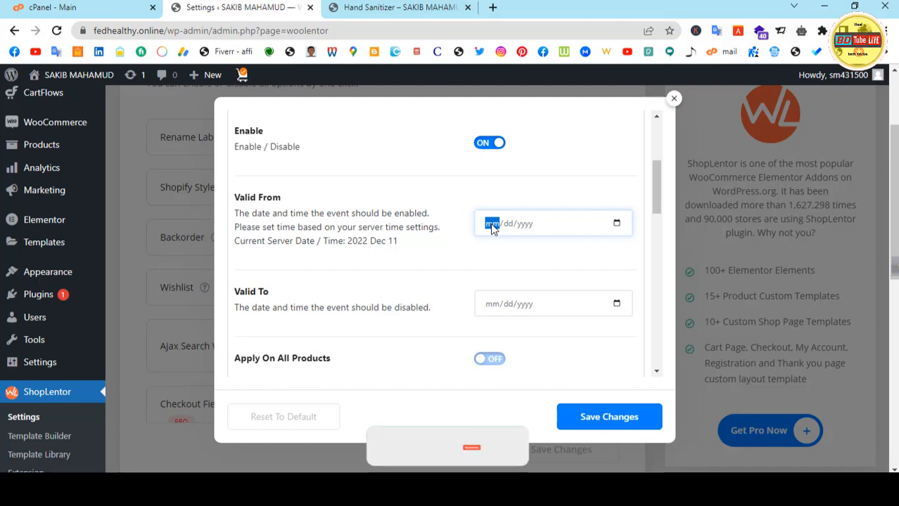
{"action": "type", "text": "12/"}
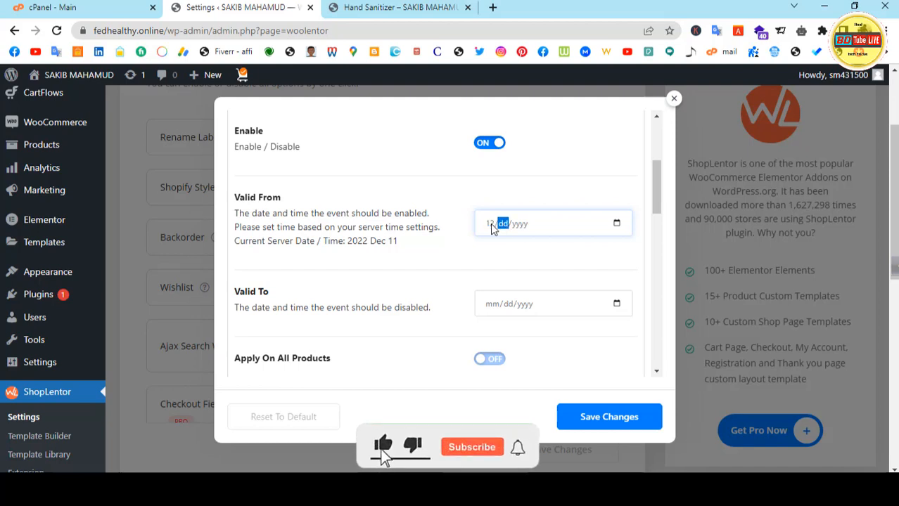
{"action": "type", "text": "10/"}
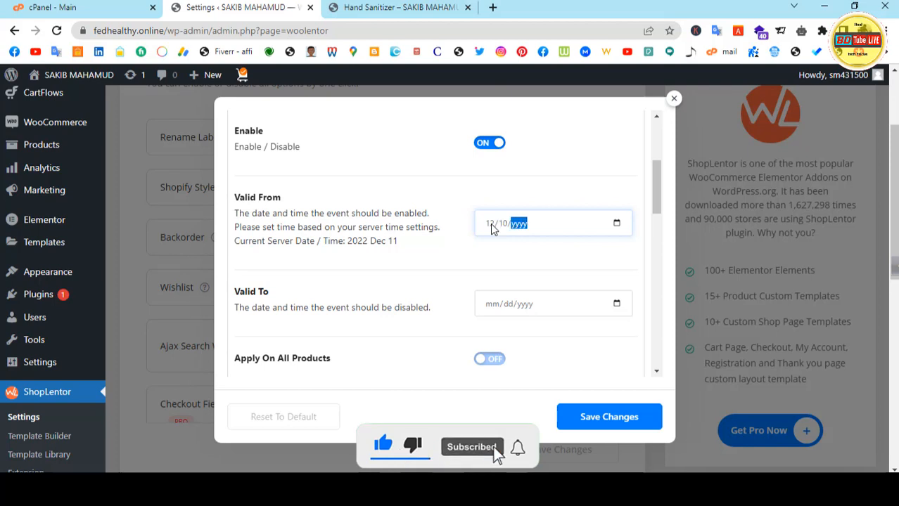
{"action": "type", "text": "2022"}
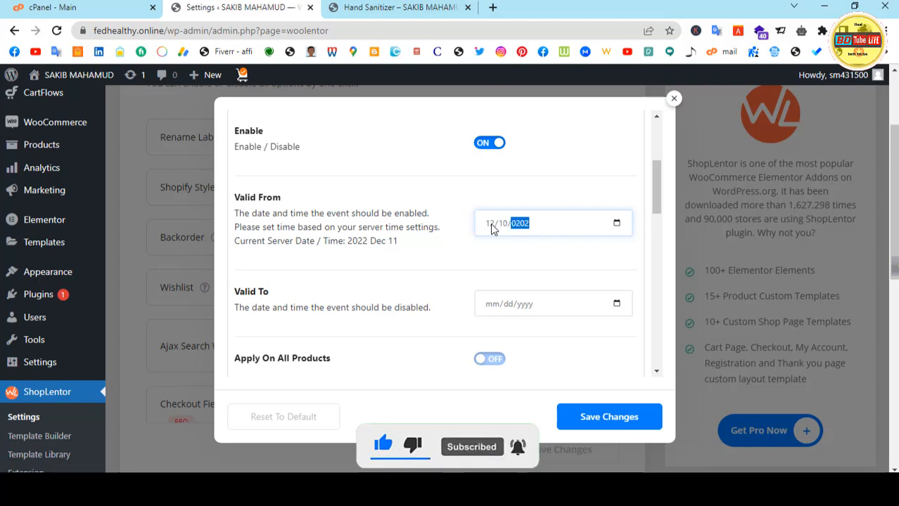
Step: Set the sale event's Valid To date to 12/30/2022
{"action": "left_click", "coordinate": [506, 313]}
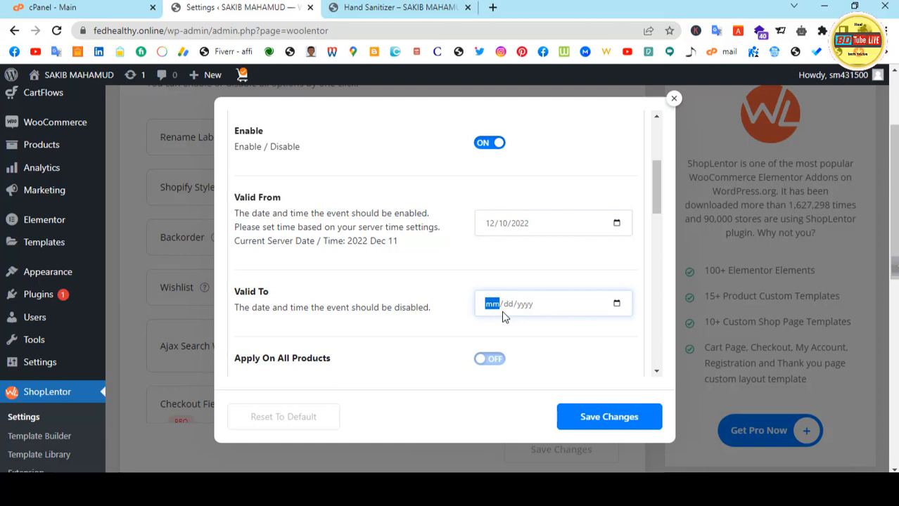
{"action": "type", "text": "11/dd/yyyy"}
{"action": "key", "text": "shift+Tab"}
{"action": "type", "text": "12/"}
{"action": "type", "text": "30/00"}
{"action": "type", "text": "20"}
{"action": "scroll", "coordinate": [414, 327], "scroll_direction": "down", "scroll_amount": 2}
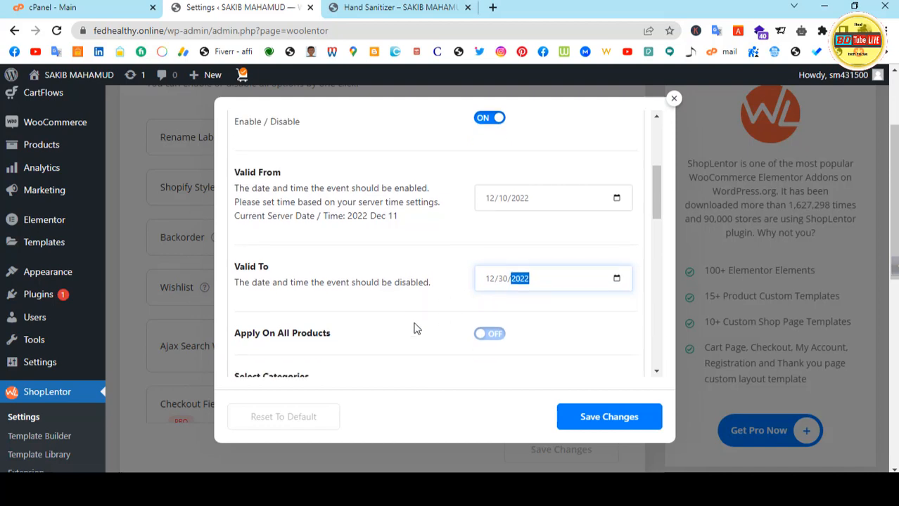
Step: Examine the categories and individual products that the sale event's discount can be limited to
{"action": "left_click", "coordinate": [408, 243]}
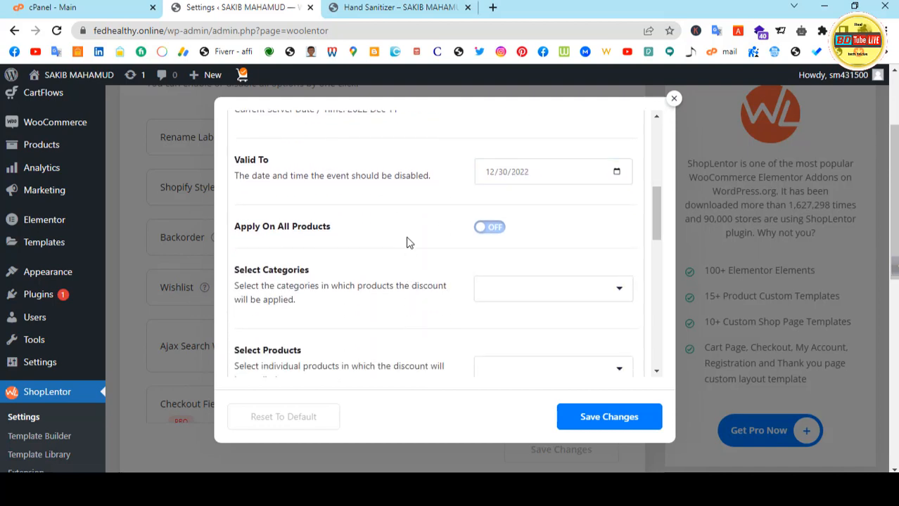
{"action": "left_click", "coordinate": [509, 292]}
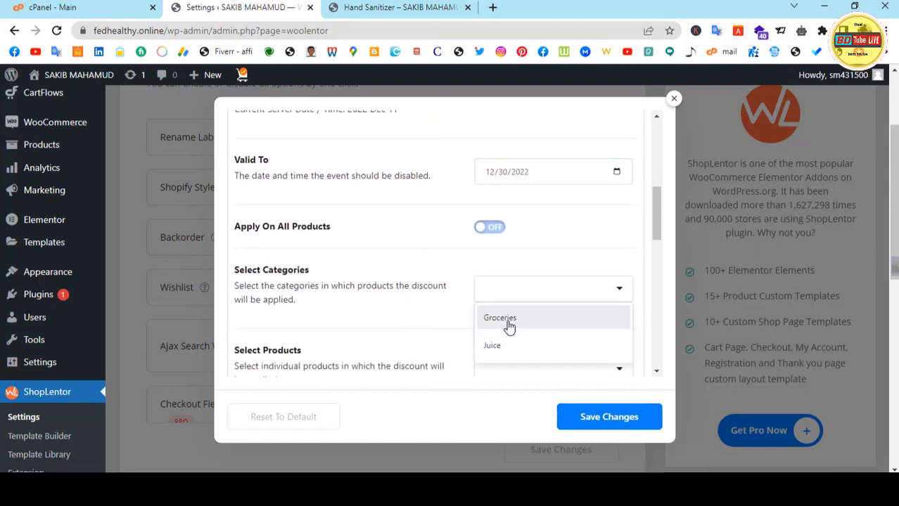
{"action": "left_click", "coordinate": [391, 315]}
{"action": "scroll", "coordinate": [429, 316], "scroll_direction": "down", "scroll_amount": 2}
{"action": "left_click", "coordinate": [515, 242]}
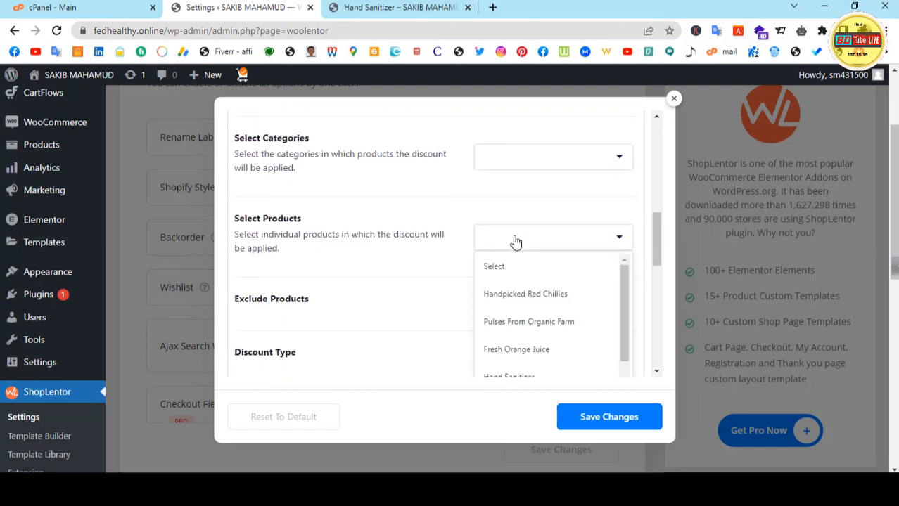
{"action": "scroll", "coordinate": [524, 307], "scroll_direction": "down", "scroll_amount": 3}
{"action": "scroll", "coordinate": [525, 306], "scroll_direction": "up", "scroll_amount": 3}
{"action": "left_click", "coordinate": [405, 230]}
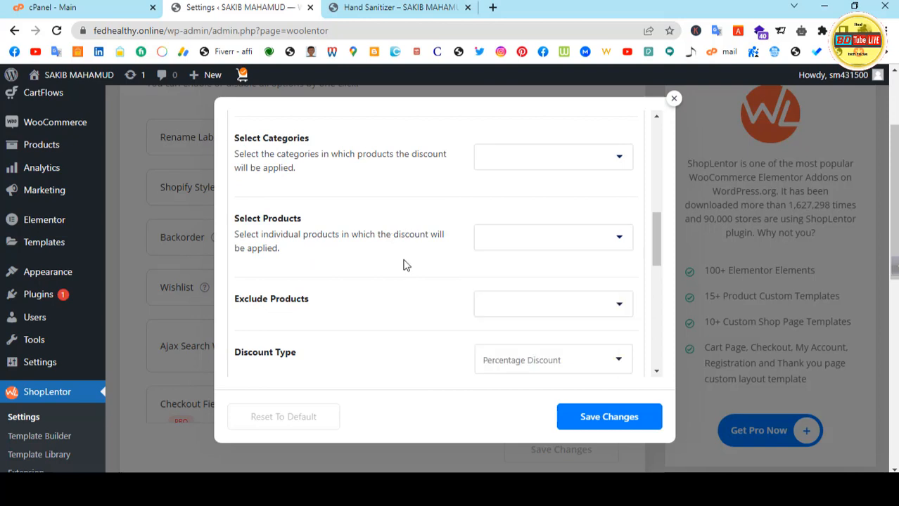
{"action": "scroll", "coordinate": [404, 265], "scroll_direction": "up", "scroll_amount": 1}
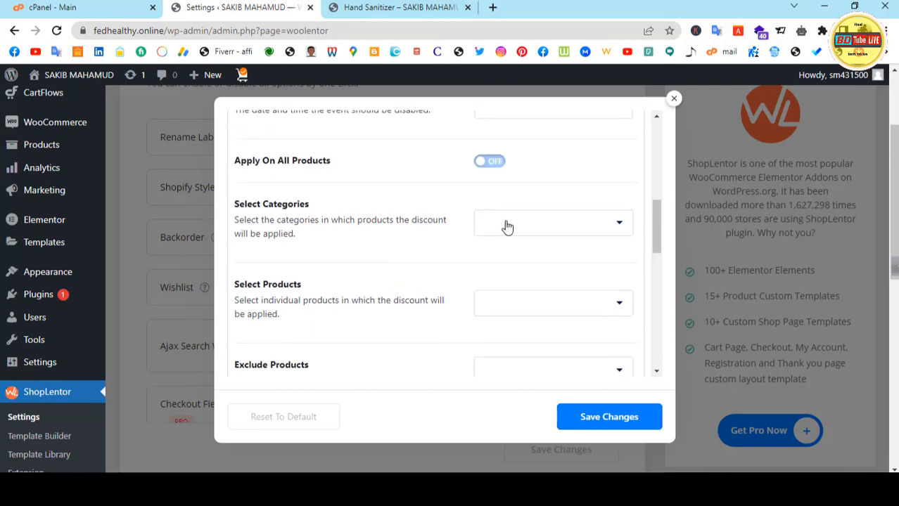
Step: Apply the sale event to all products instead of selected categories
{"action": "left_click", "coordinate": [506, 226]}
{"action": "left_click", "coordinate": [387, 251]}
{"action": "scroll", "coordinate": [479, 246], "scroll_direction": "up", "scroll_amount": 1}
{"action": "left_click", "coordinate": [491, 227]}
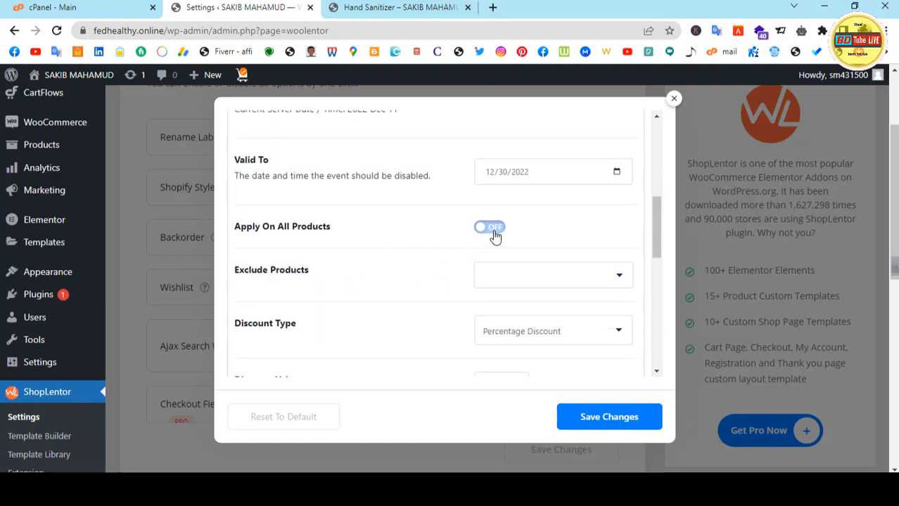
Step: Leave the event's excluded products empty and choose Percentage Discount as the discount type
{"action": "scroll", "coordinate": [368, 284], "scroll_direction": "down", "scroll_amount": 1}
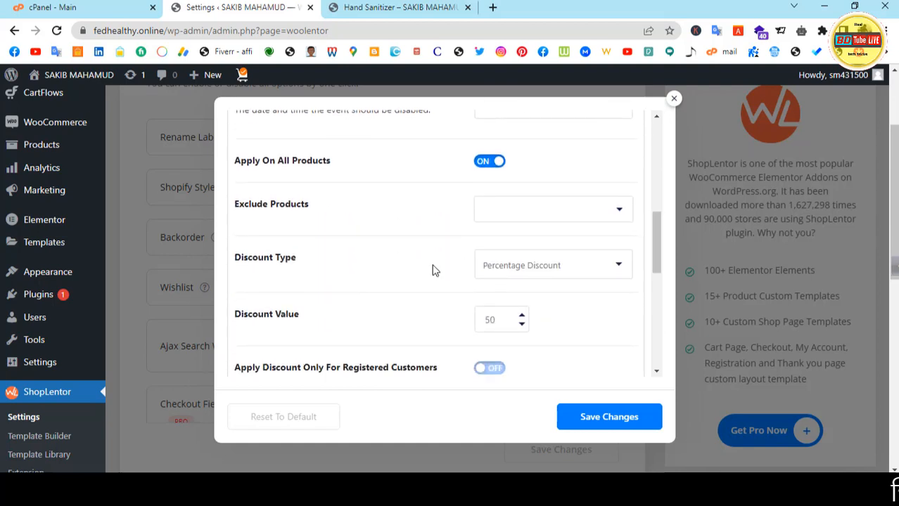
{"action": "scroll", "coordinate": [433, 269], "scroll_direction": "down", "scroll_amount": 1}
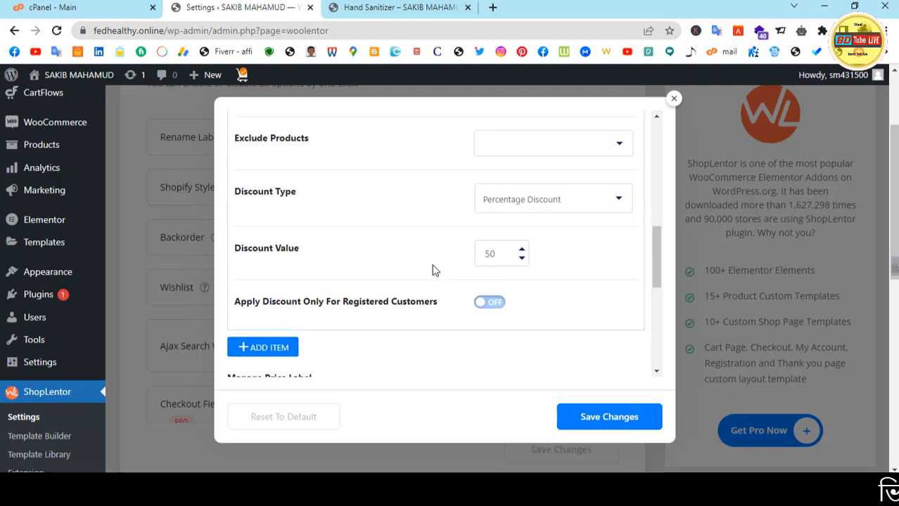
{"action": "left_click", "coordinate": [522, 150]}
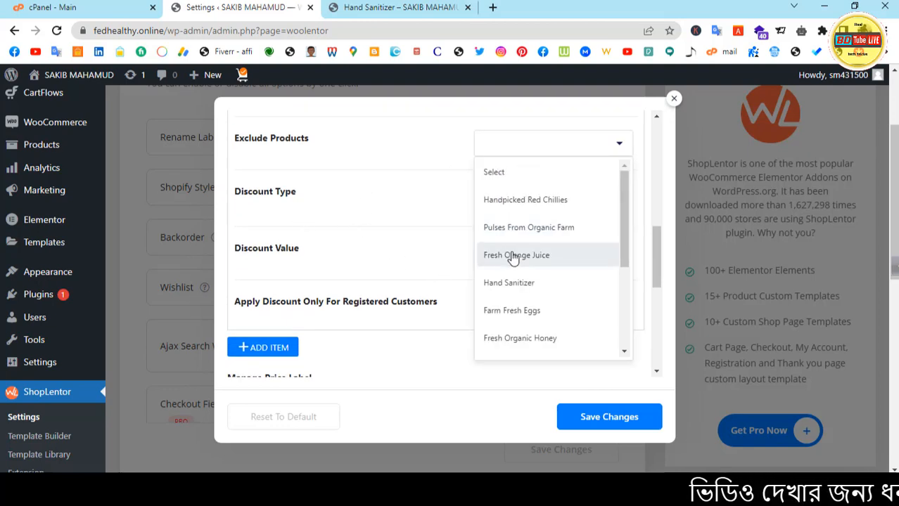
{"action": "scroll", "coordinate": [528, 247], "scroll_direction": "down", "scroll_amount": 3}
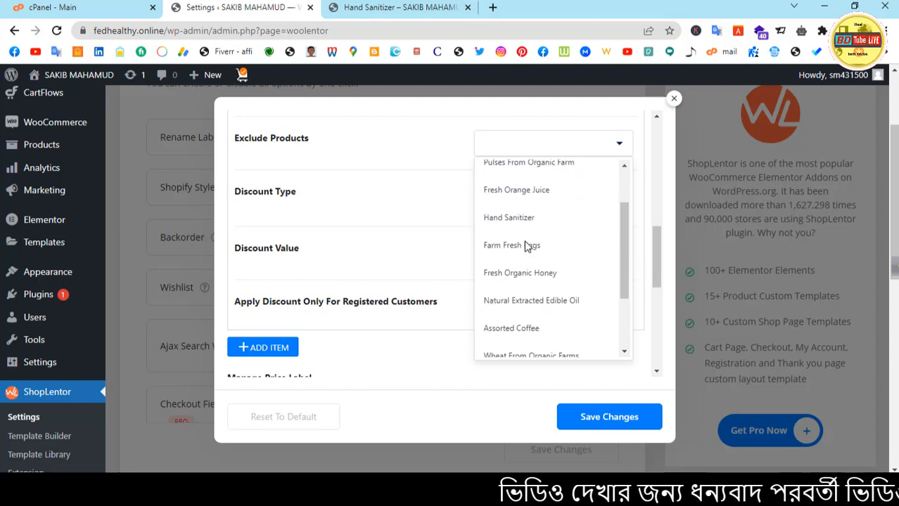
{"action": "left_click", "coordinate": [403, 141]}
{"action": "left_click", "coordinate": [541, 205]}
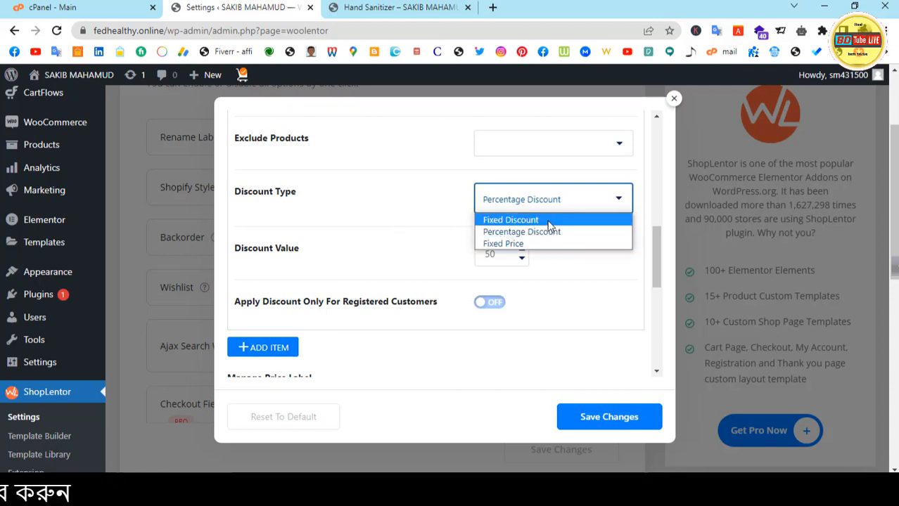
{"action": "left_click", "coordinate": [552, 233]}
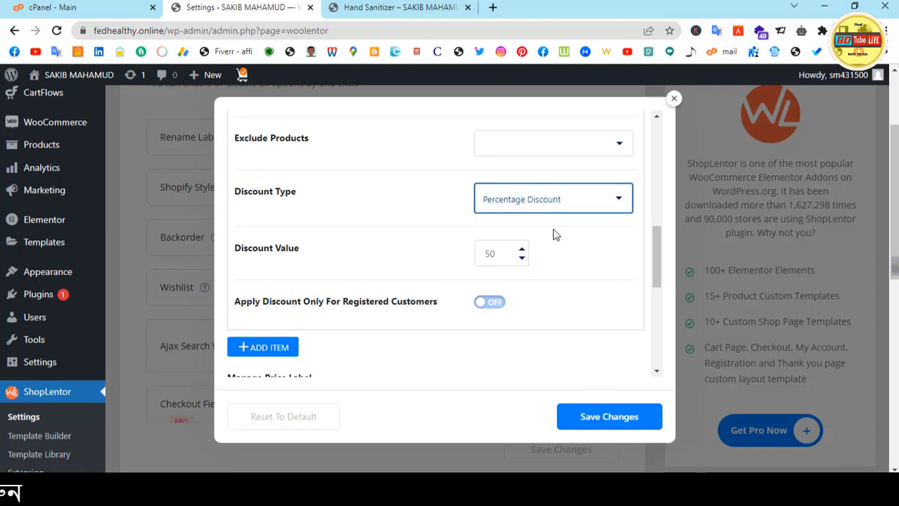
Step: Set the sale event's discount value to 15
{"action": "left_click", "coordinate": [492, 256]}
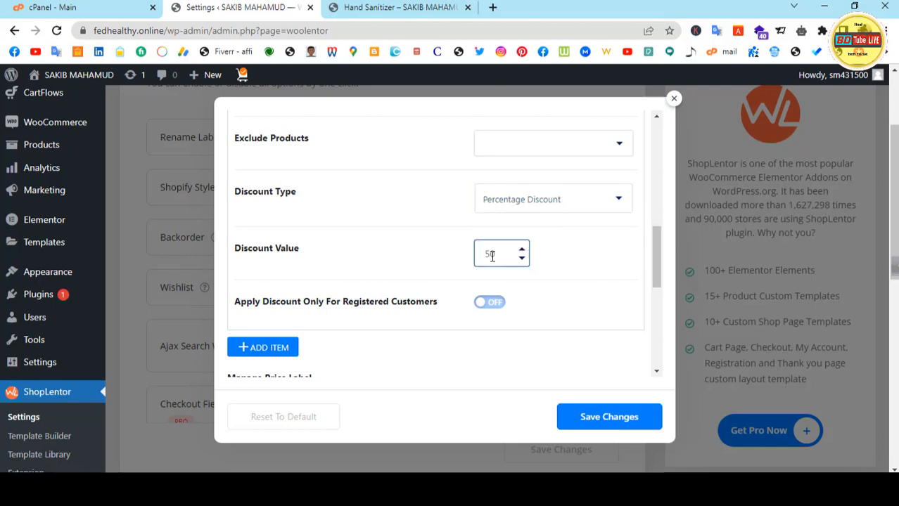
{"action": "left_click", "coordinate": [413, 272]}
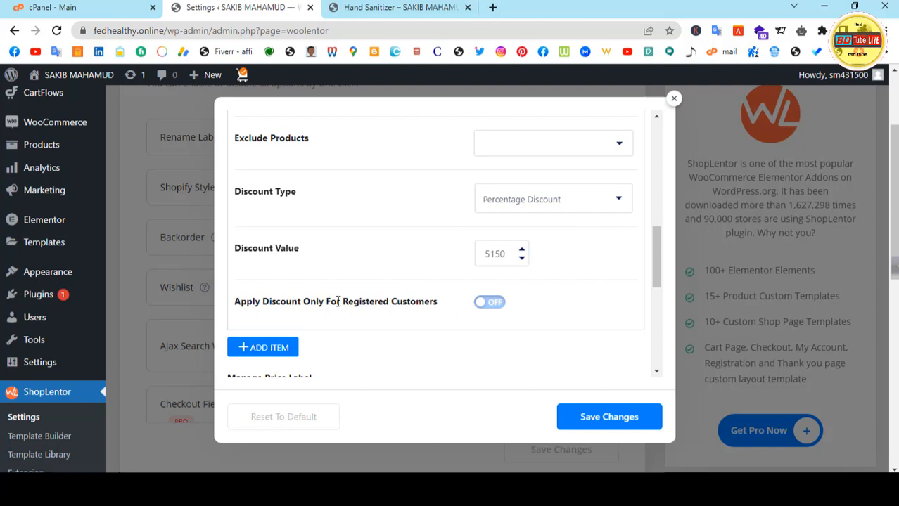
{"action": "double_click", "coordinate": [502, 254]}
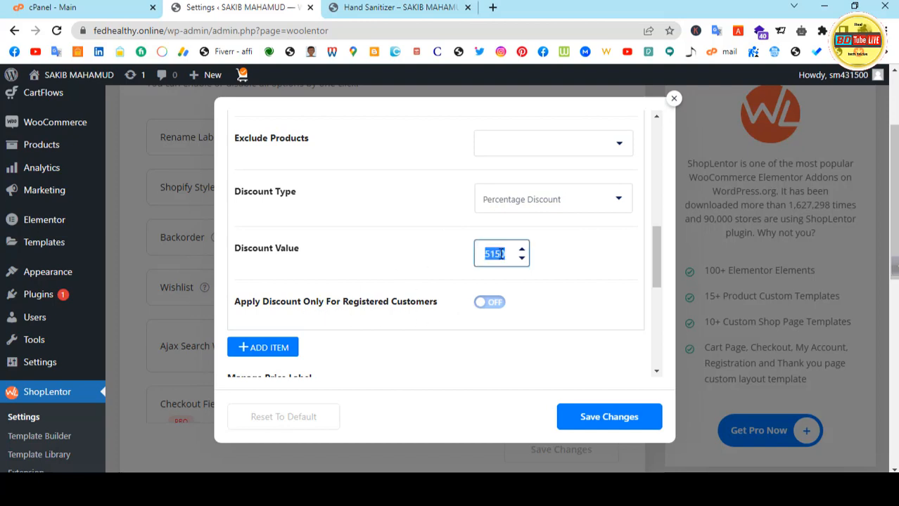
{"action": "type", "text": "15"}
{"action": "left_click", "coordinate": [607, 266]}
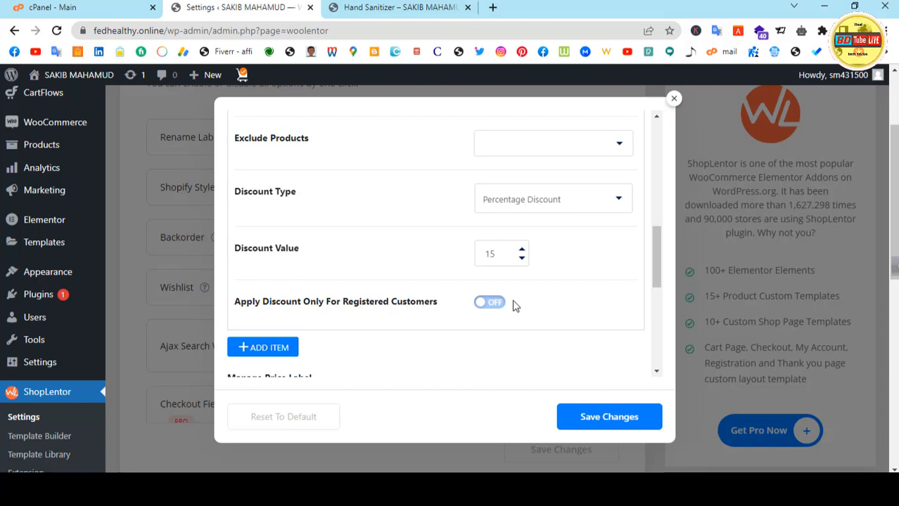
Step: Choose Style Two as the countdown style and Add to cart - Before as the position, keeping the default timer title
{"action": "scroll", "coordinate": [445, 305], "scroll_direction": "down", "scroll_amount": 5}
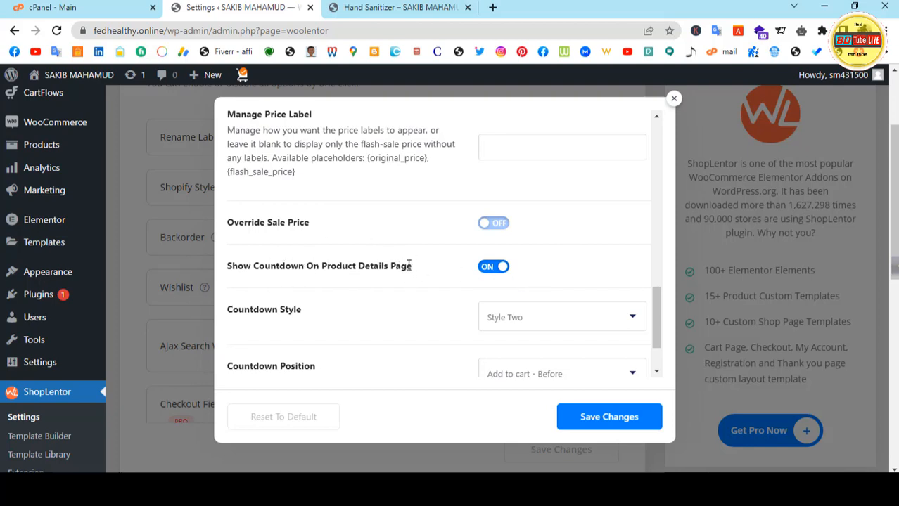
{"action": "scroll", "coordinate": [380, 269], "scroll_direction": "down", "scroll_amount": 1}
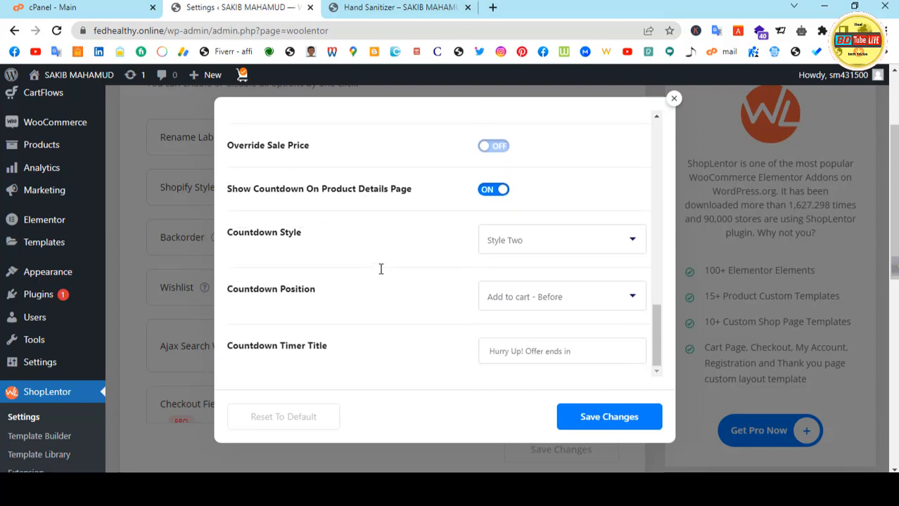
{"action": "left_click", "coordinate": [506, 246]}
{"action": "left_click", "coordinate": [505, 246]}
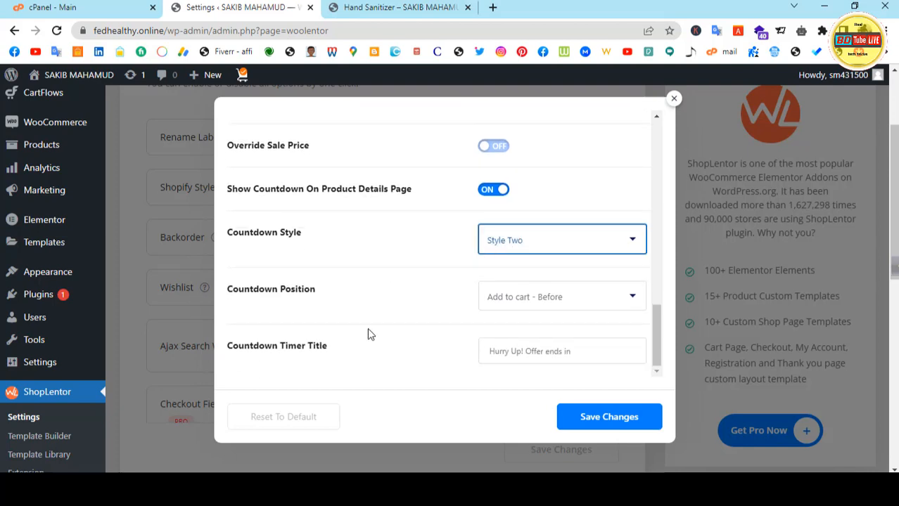
{"action": "left_click", "coordinate": [516, 294]}
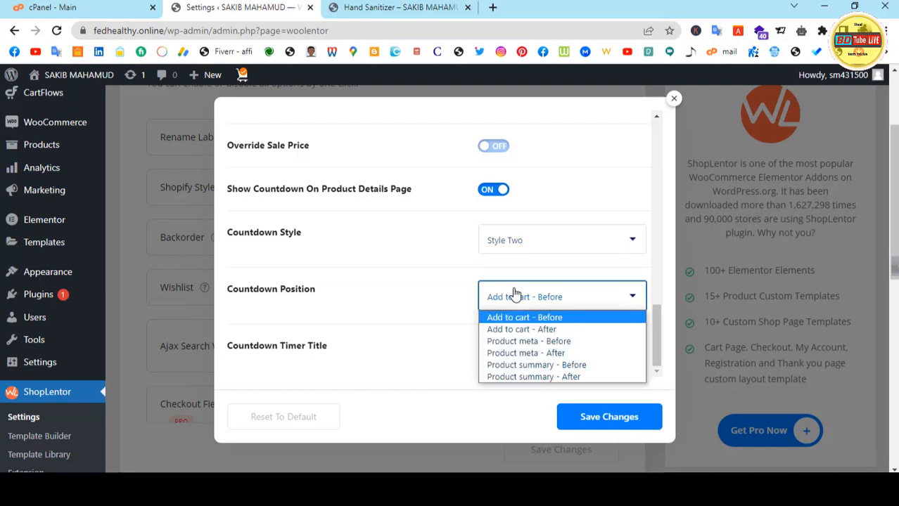
{"action": "left_click", "coordinate": [568, 323]}
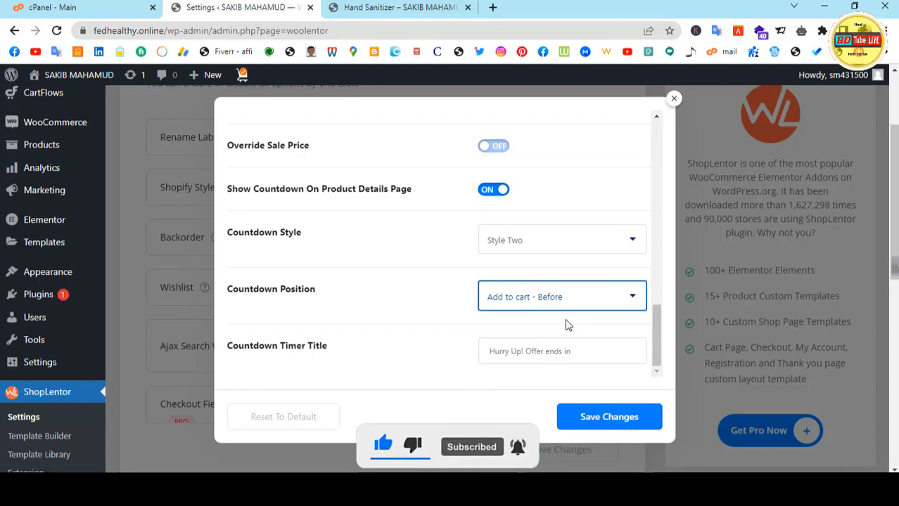
{"action": "left_click", "coordinate": [564, 305]}
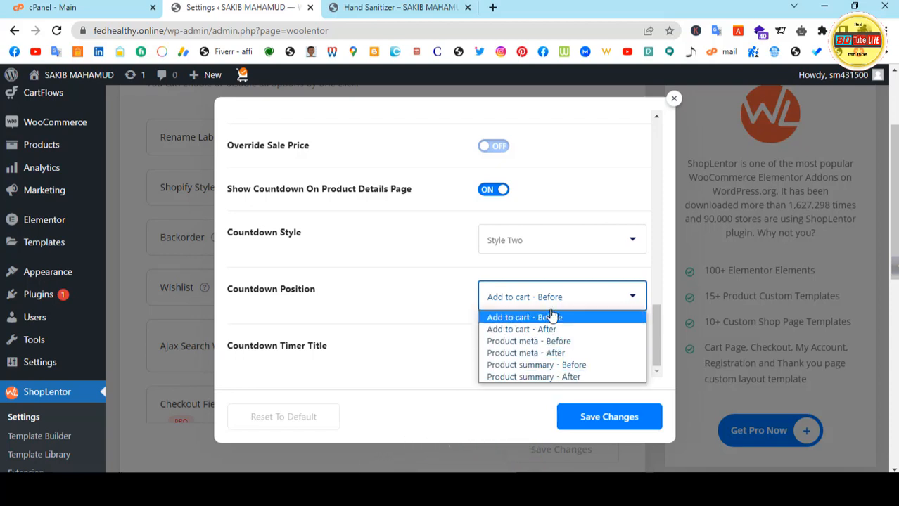
{"action": "left_click", "coordinate": [380, 255]}
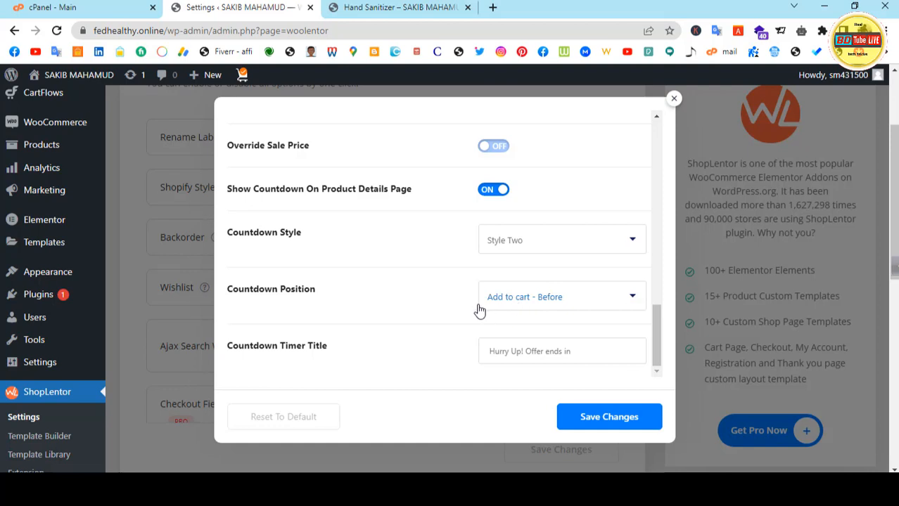
{"action": "scroll", "coordinate": [334, 310], "scroll_direction": "down", "scroll_amount": 2}
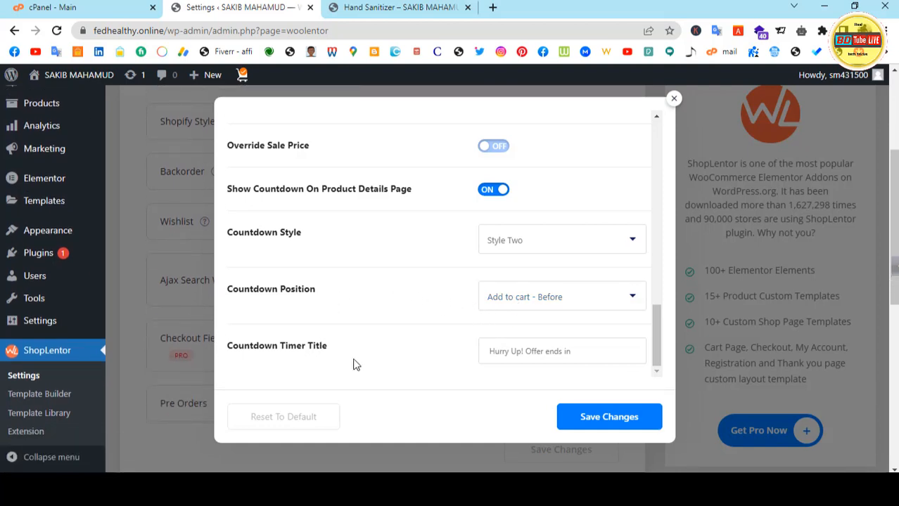
{"action": "left_click", "coordinate": [589, 347]}
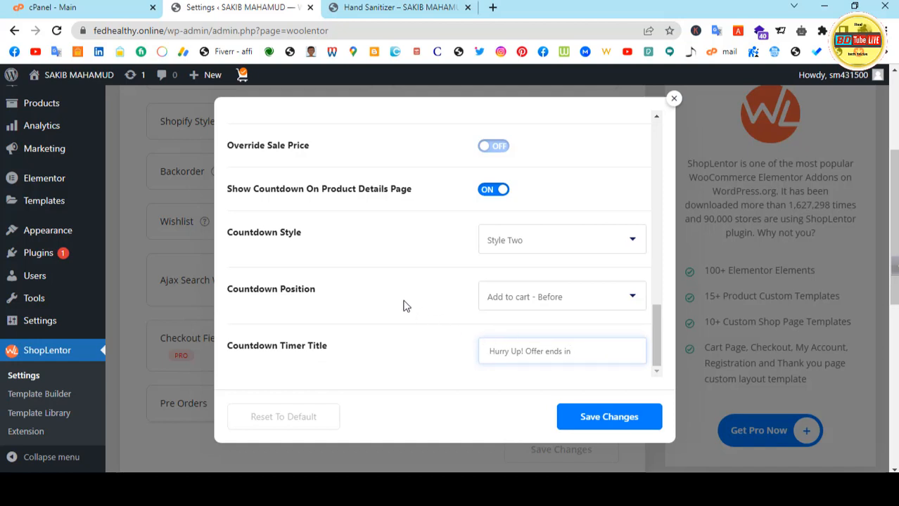
Step: Enable Override Sale Price, leave the price label blank and save the flash sale settings
{"action": "scroll", "coordinate": [402, 304], "scroll_direction": "up", "scroll_amount": 2}
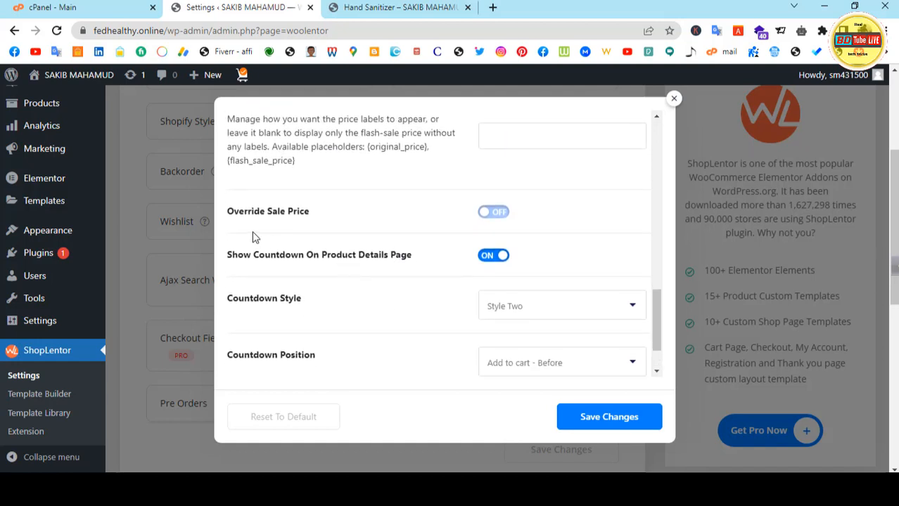
{"action": "left_click", "coordinate": [493, 218]}
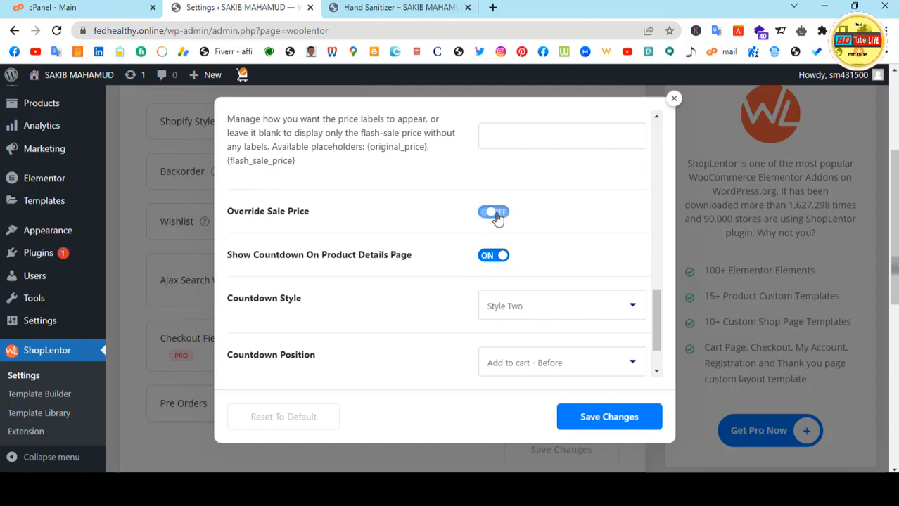
{"action": "scroll", "coordinate": [419, 256], "scroll_direction": "up", "scroll_amount": 2}
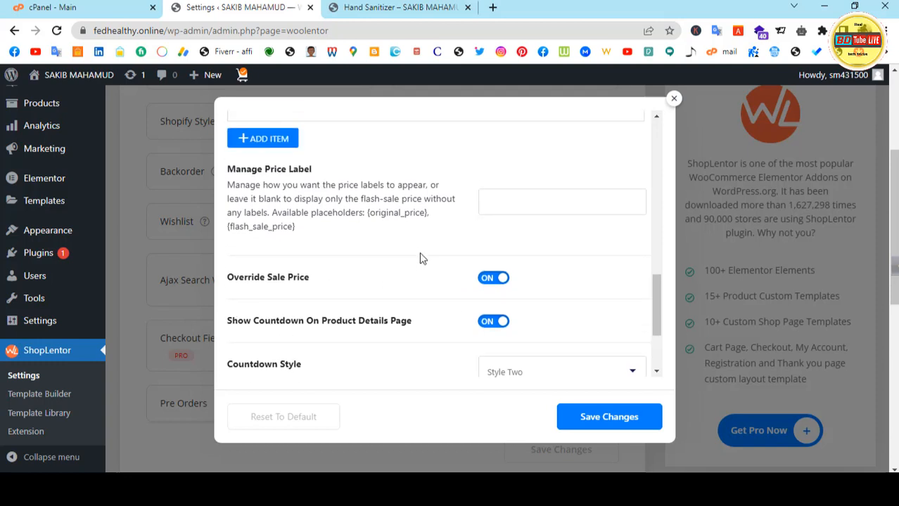
{"action": "left_click", "coordinate": [518, 205]}
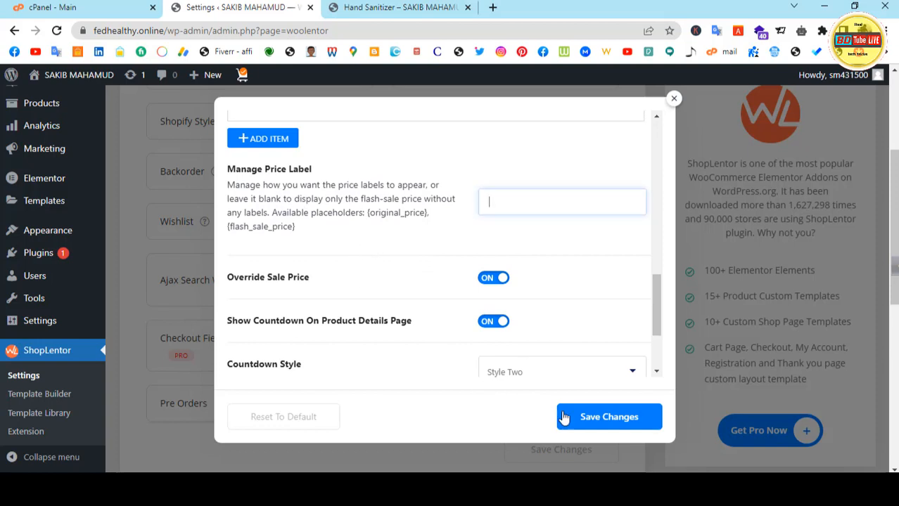
{"action": "left_click", "coordinate": [587, 422]}
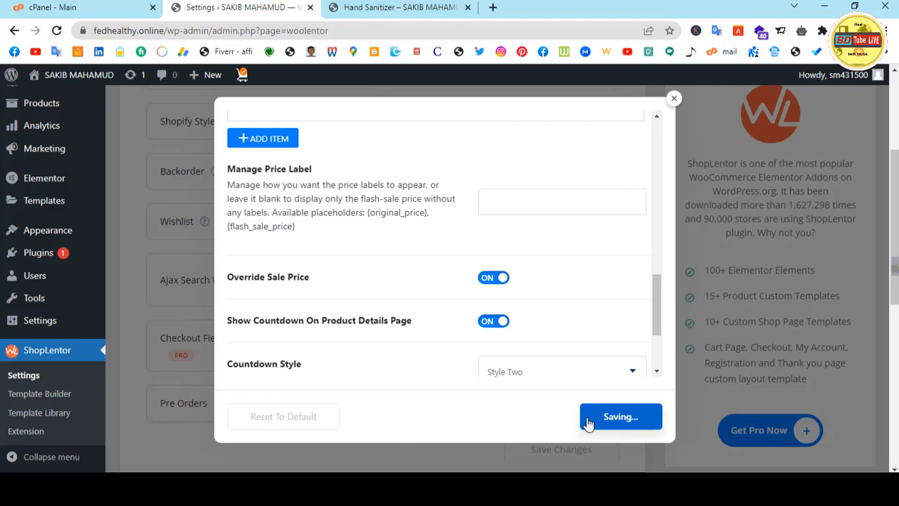
Step: Reload the Hand Sanitizer product page on the storefront and check its sale price and countdown timer
{"action": "left_click", "coordinate": [387, 7]}
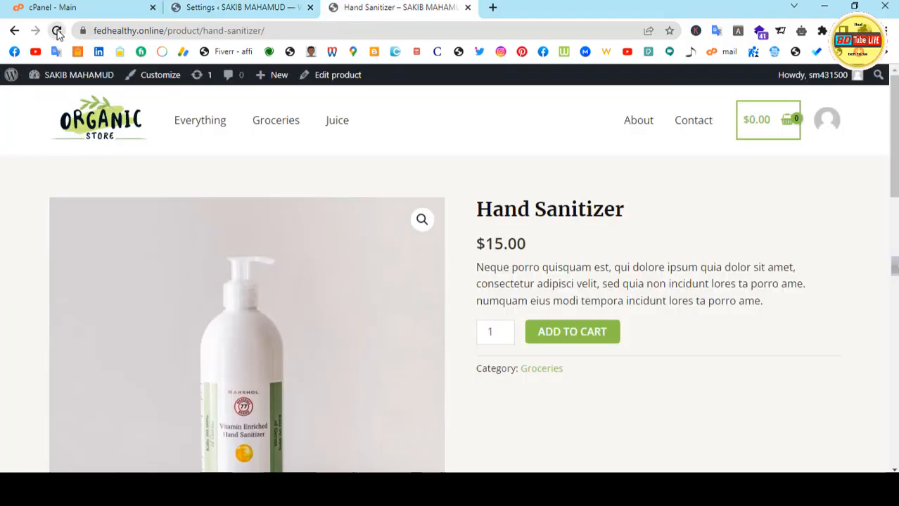
{"action": "left_click", "coordinate": [56, 30]}
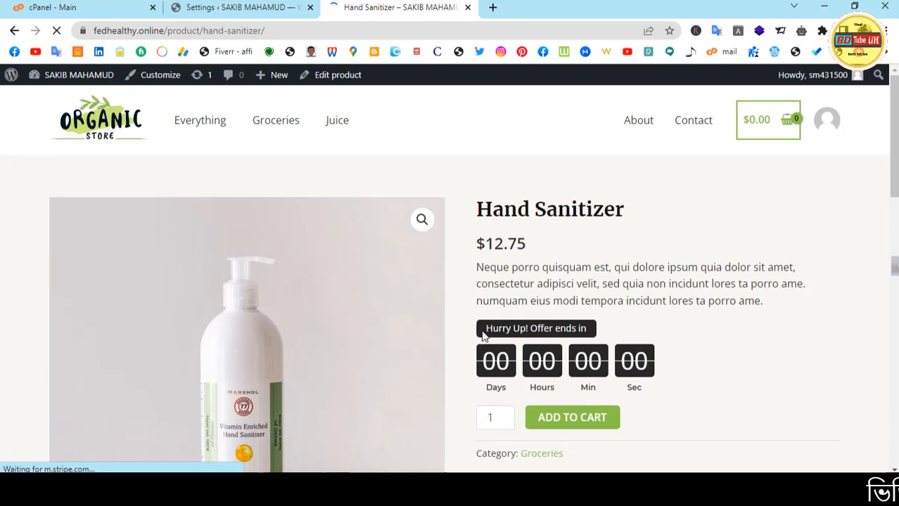
{"action": "scroll", "coordinate": [551, 296], "scroll_direction": "down", "scroll_amount": 2}
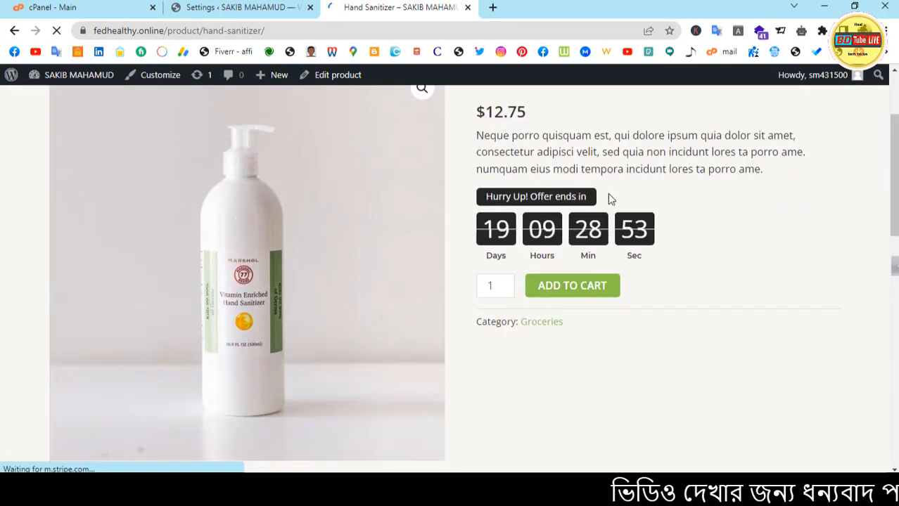
Step: Examine the countdown timer title and the discounted price on the Hand Sanitizer product page
{"action": "left_click_drag", "start_coordinate": [483, 198], "coordinate": [590, 198]}
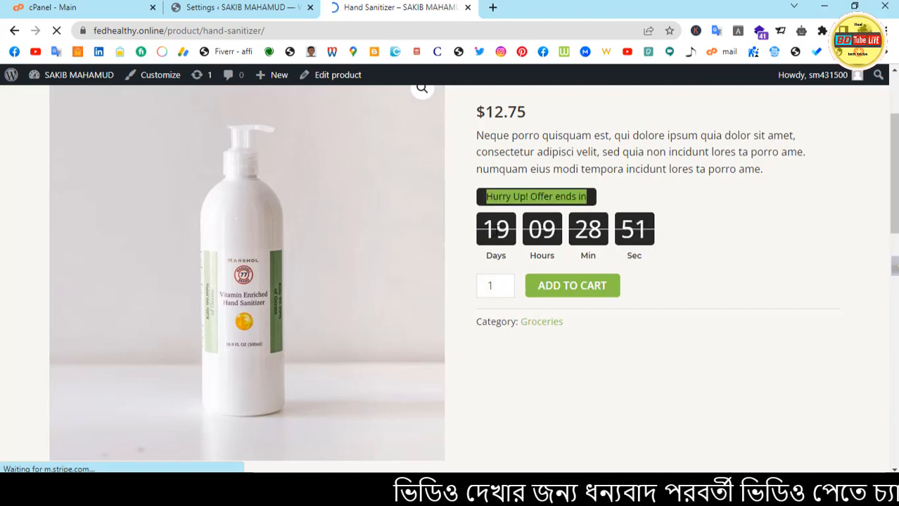
{"action": "left_click", "coordinate": [533, 176]}
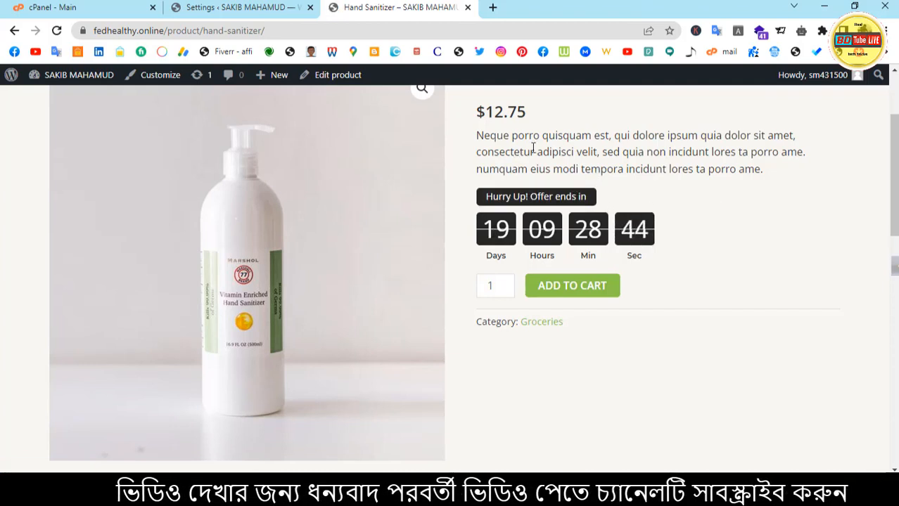
{"action": "scroll", "coordinate": [501, 123], "scroll_direction": "up", "scroll_amount": 1}
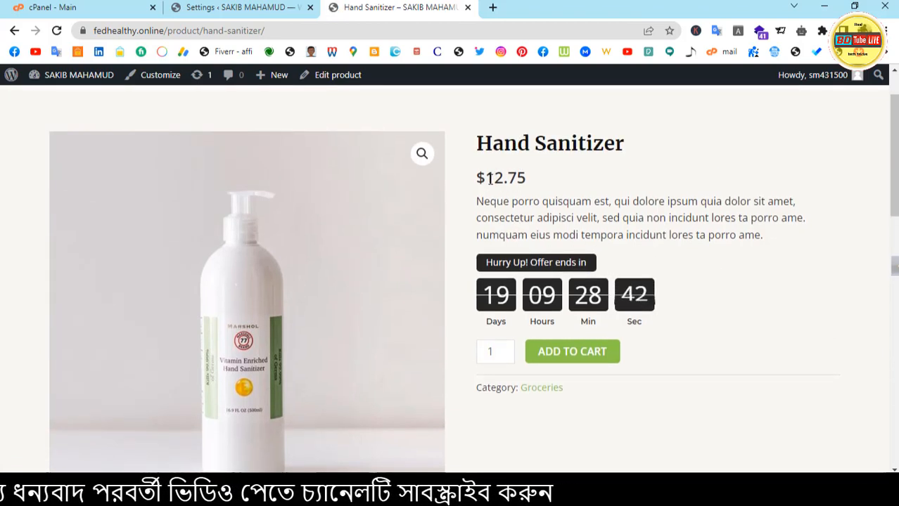
{"action": "left_click_drag", "start_coordinate": [485, 178], "coordinate": [527, 178]}
{"action": "left_click", "coordinate": [522, 236]}
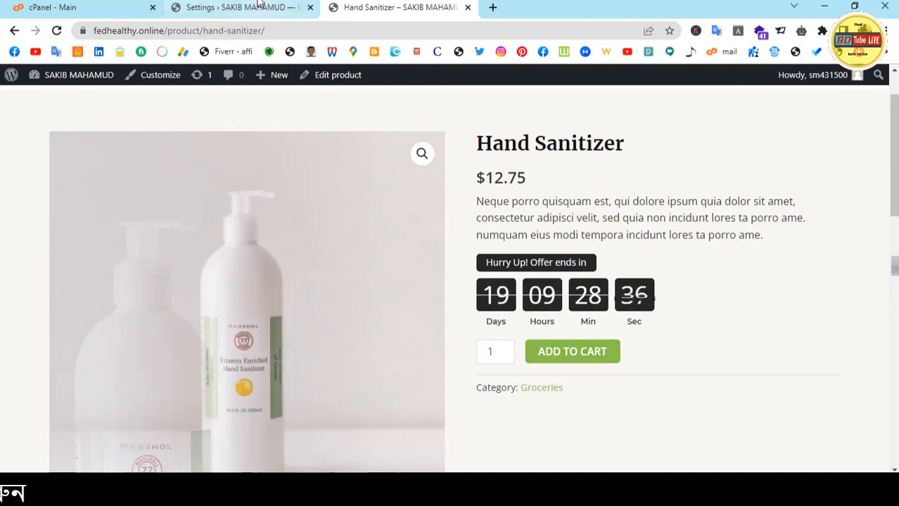
Step: Change the flash sale Countdown Style to Style One in the ShopLentor settings and save the changes
{"action": "left_click", "coordinate": [259, 6]}
{"action": "scroll", "coordinate": [492, 307], "scroll_direction": "down", "scroll_amount": 2}
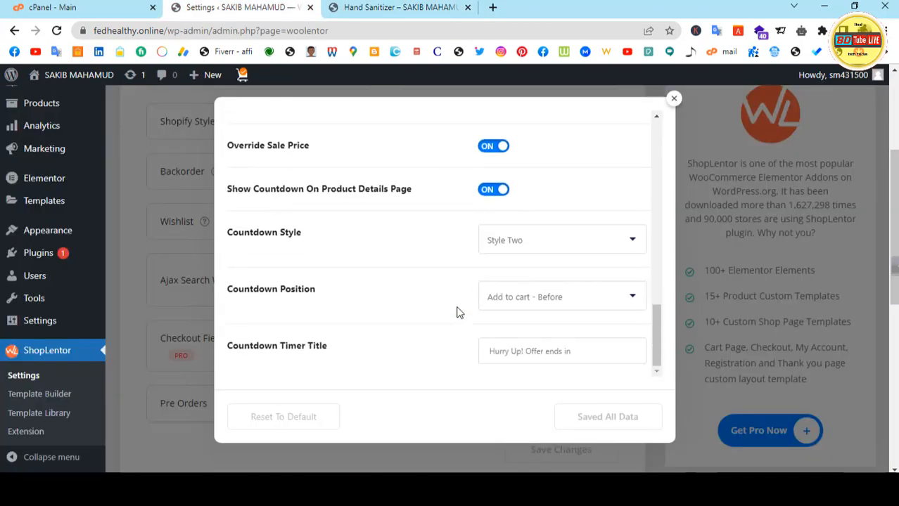
{"action": "left_click", "coordinate": [525, 237]}
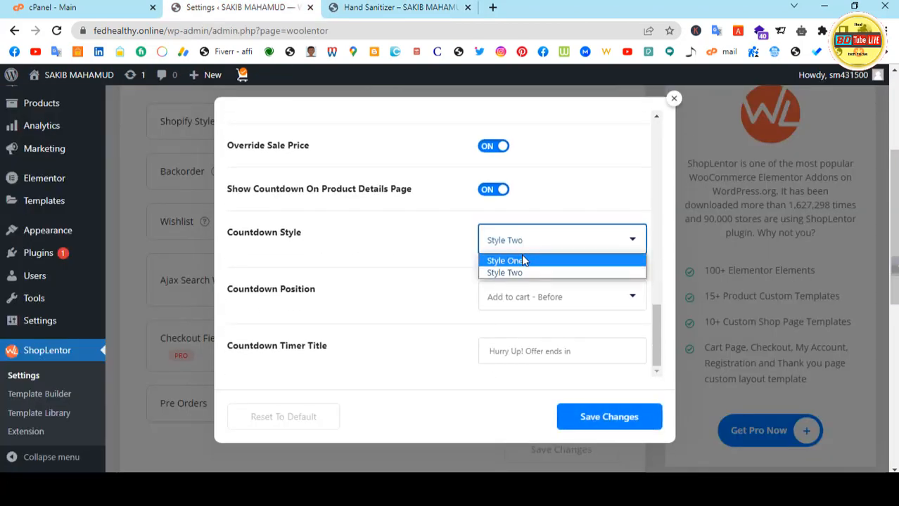
{"action": "left_click", "coordinate": [525, 258]}
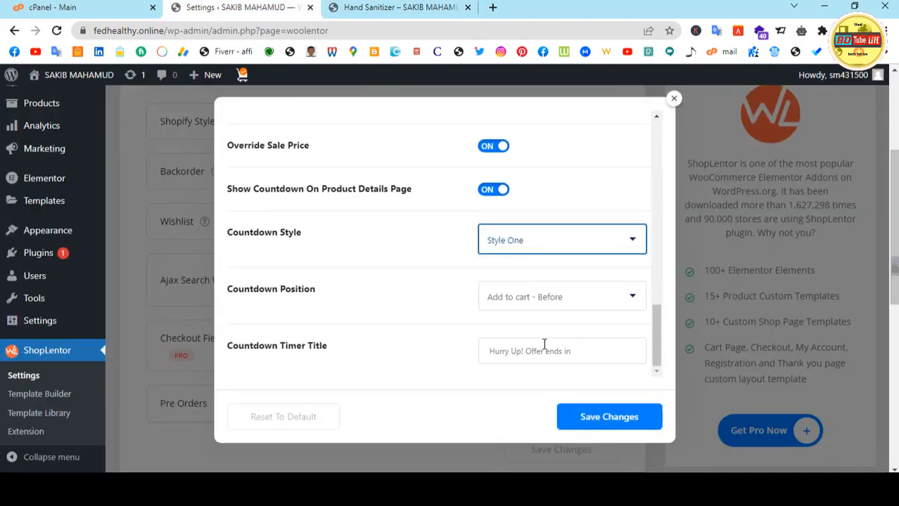
{"action": "left_click", "coordinate": [596, 422]}
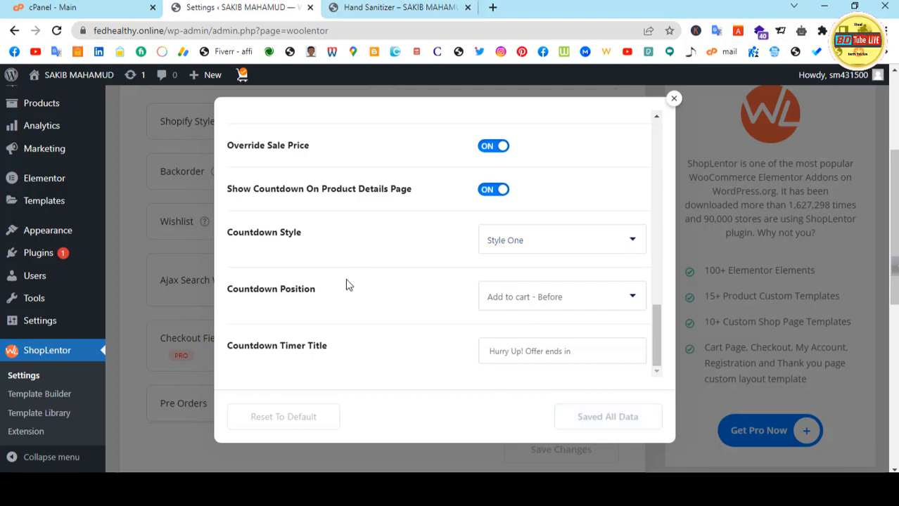
Step: Reload the Hand Sanitizer product page to check the newly saved countdown style
{"action": "scroll", "coordinate": [346, 284], "scroll_direction": "up", "scroll_amount": 3}
{"action": "left_click", "coordinate": [397, 7]}
{"action": "left_click", "coordinate": [57, 32]}
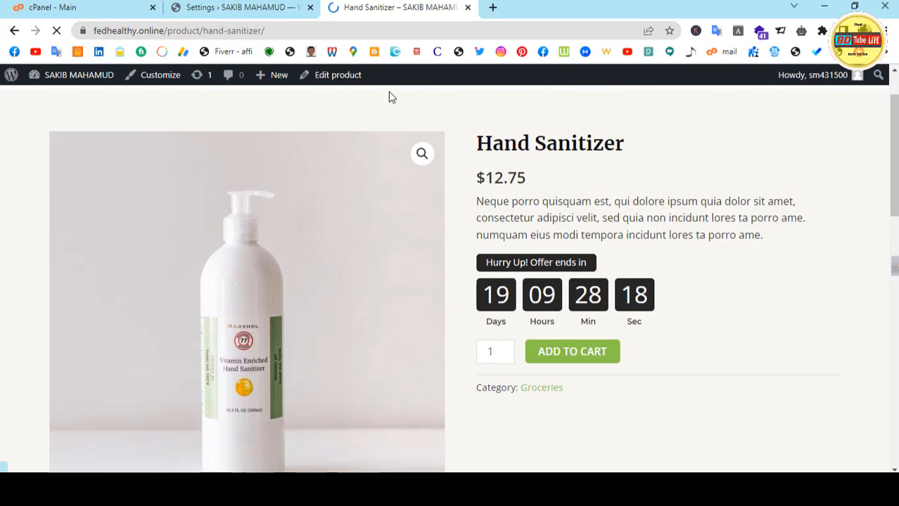
Step: Review the flash sale settings, from the sale event's name and validity dates through to the countdown options
{"action": "left_click", "coordinate": [204, 9]}
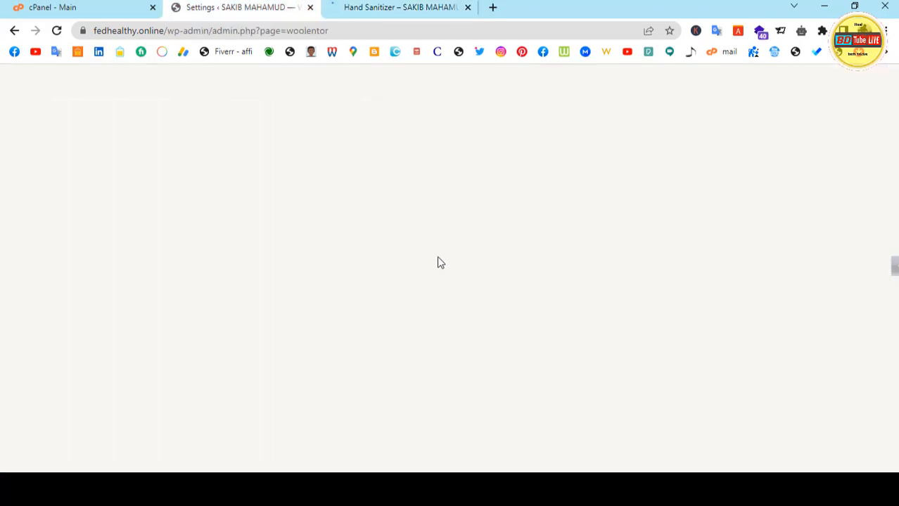
{"action": "scroll", "coordinate": [418, 264], "scroll_direction": "up", "scroll_amount": 5}
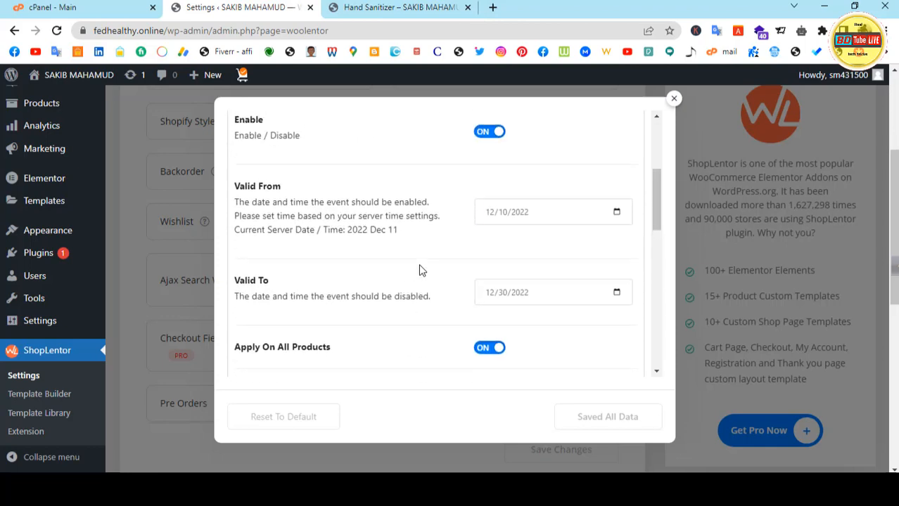
{"action": "scroll", "coordinate": [418, 264], "scroll_direction": "up", "scroll_amount": 3}
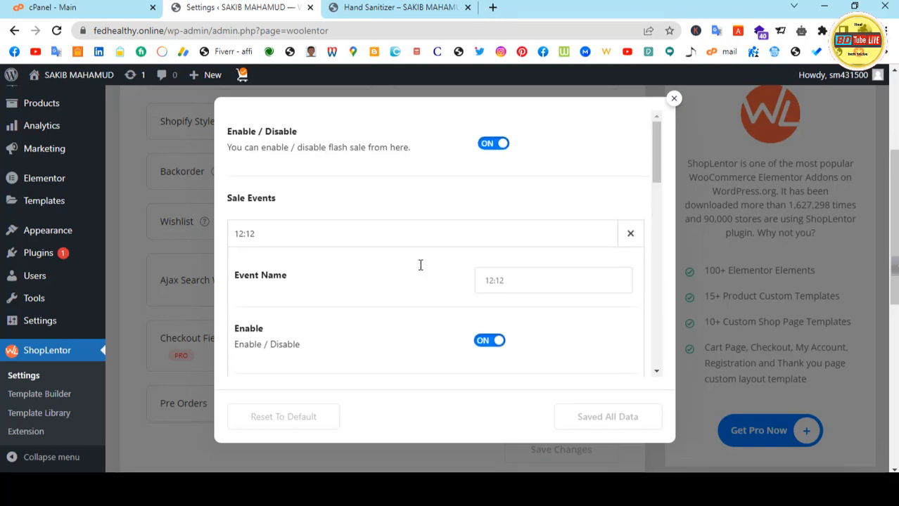
{"action": "scroll", "coordinate": [420, 264], "scroll_direction": "down", "scroll_amount": 10}
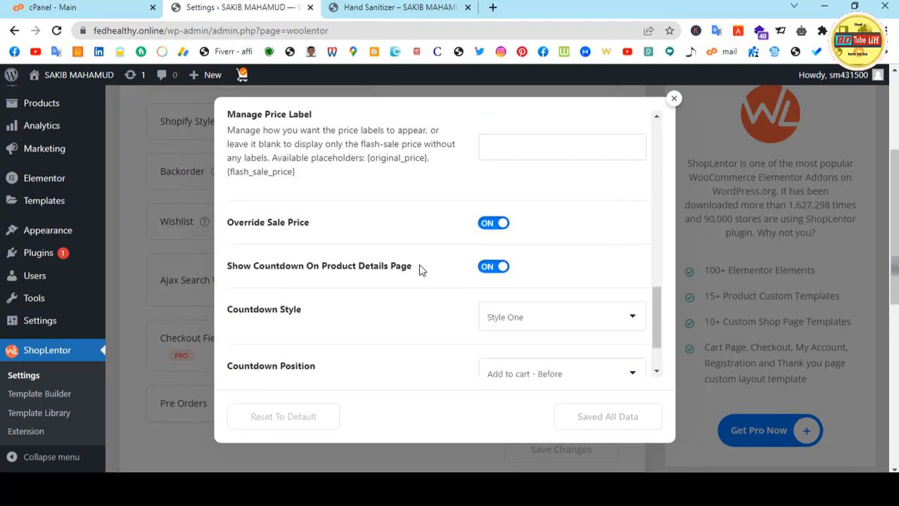
{"action": "scroll", "coordinate": [450, 235], "scroll_direction": "down", "scroll_amount": 3}
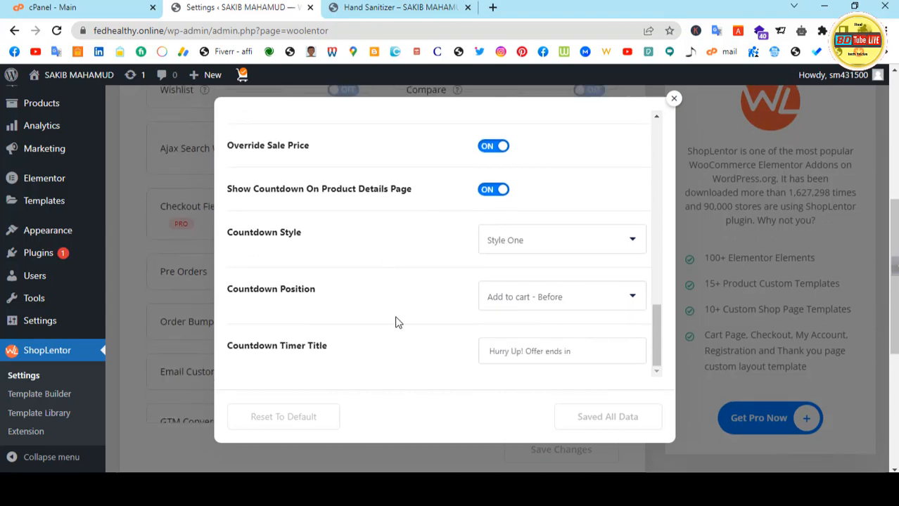
{"action": "scroll", "coordinate": [396, 322], "scroll_direction": "up", "scroll_amount": 5}
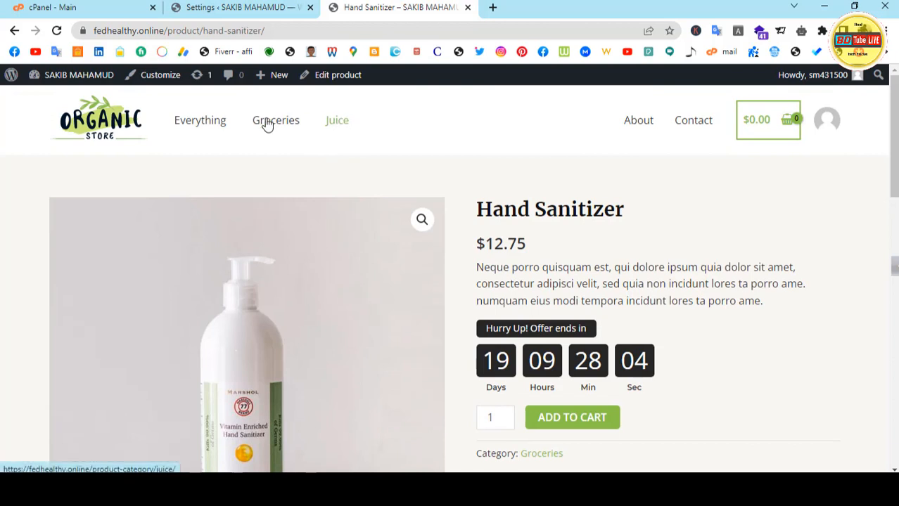
Step: Show all products in the store and examine the flash sale prices across the shop listing
{"action": "left_click", "coordinate": [196, 125]}
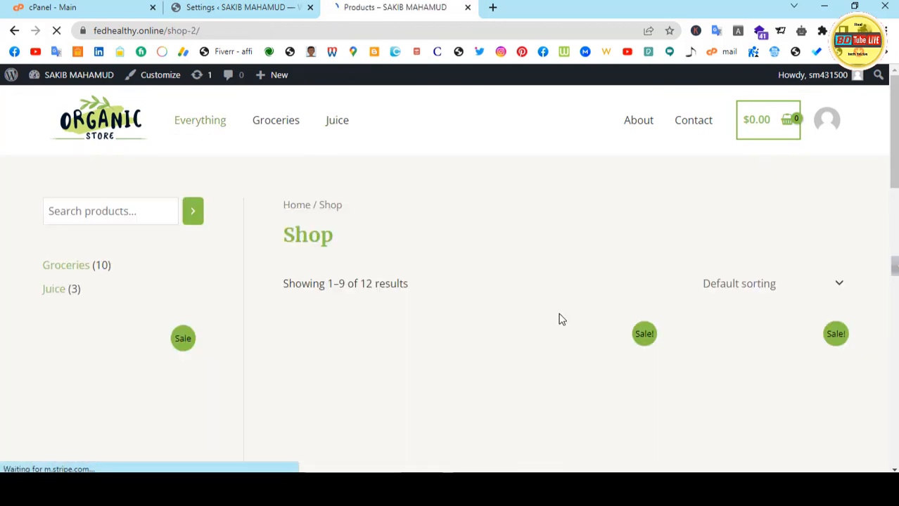
{"action": "scroll", "coordinate": [436, 320], "scroll_direction": "down", "scroll_amount": 5}
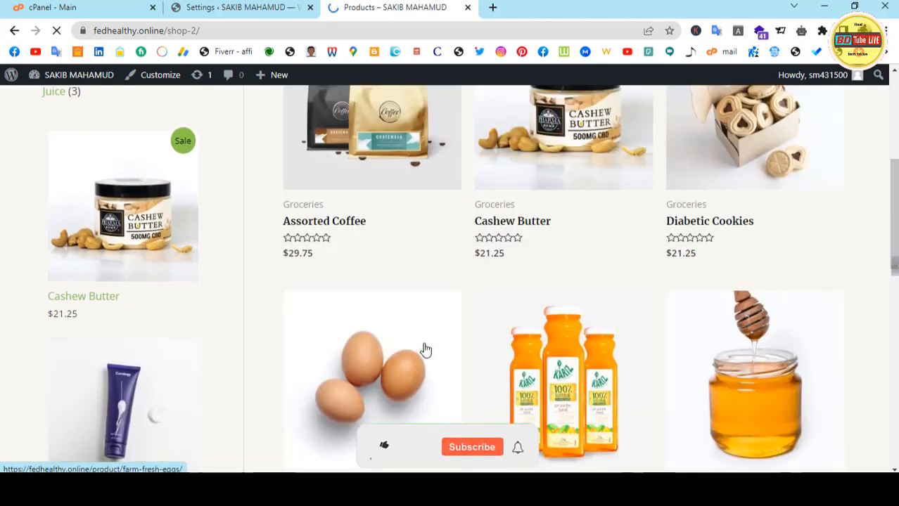
{"action": "scroll", "coordinate": [423, 349], "scroll_direction": "up", "scroll_amount": 2}
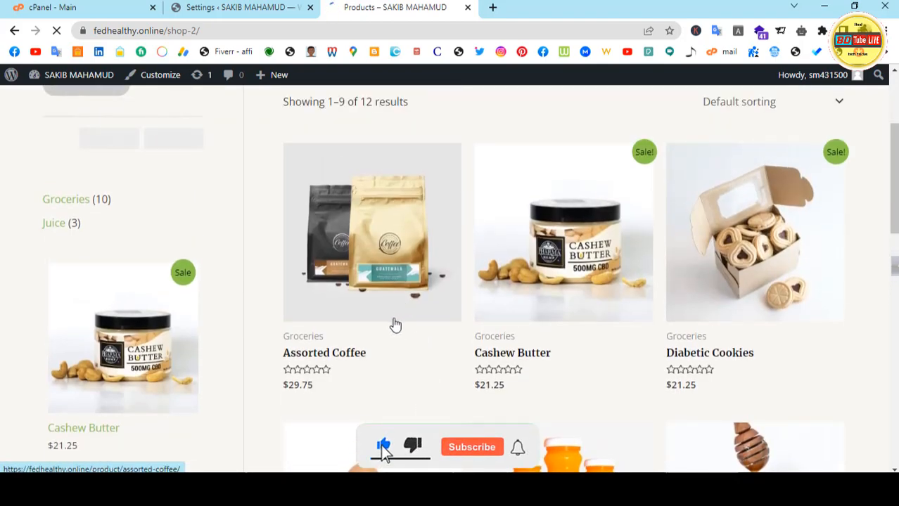
{"action": "scroll", "coordinate": [396, 324], "scroll_direction": "down", "scroll_amount": 2}
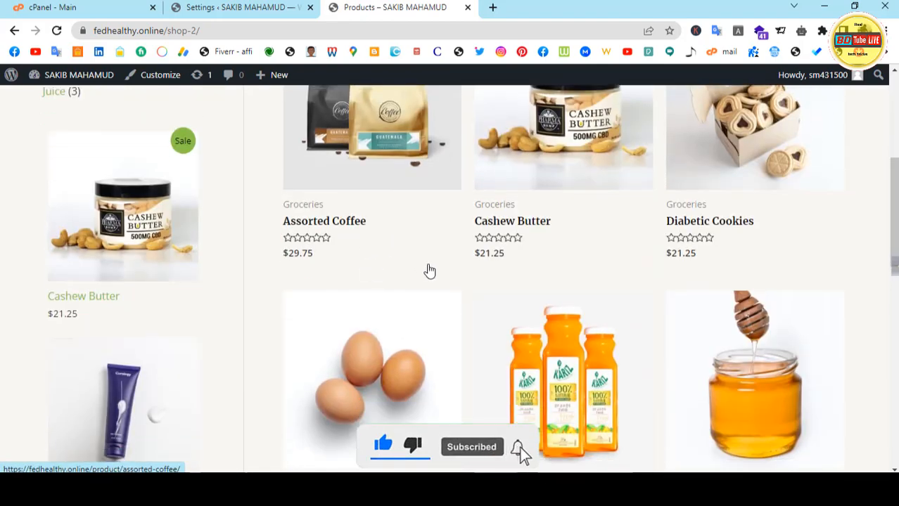
{"action": "scroll", "coordinate": [393, 252], "scroll_direction": "down", "scroll_amount": 3}
{"action": "scroll", "coordinate": [393, 251], "scroll_direction": "up", "scroll_amount": 5}
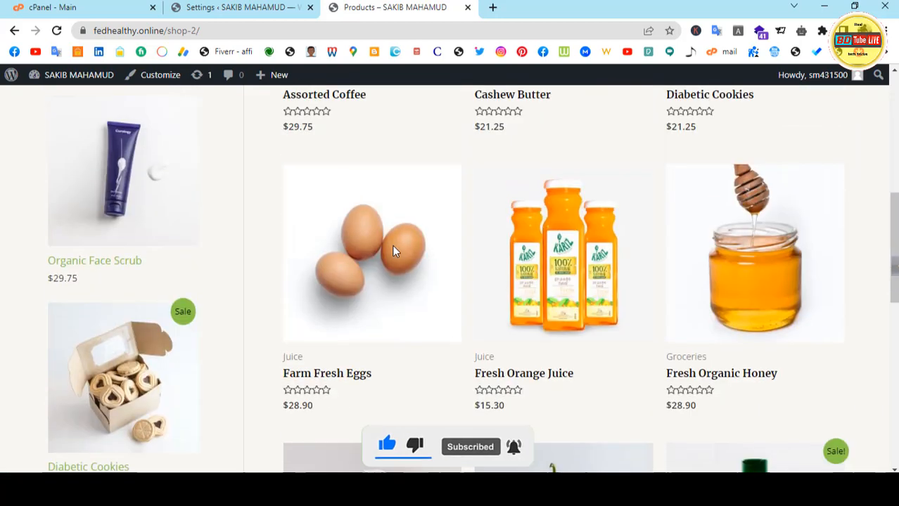
{"action": "scroll", "coordinate": [391, 253], "scroll_direction": "down", "scroll_amount": 5}
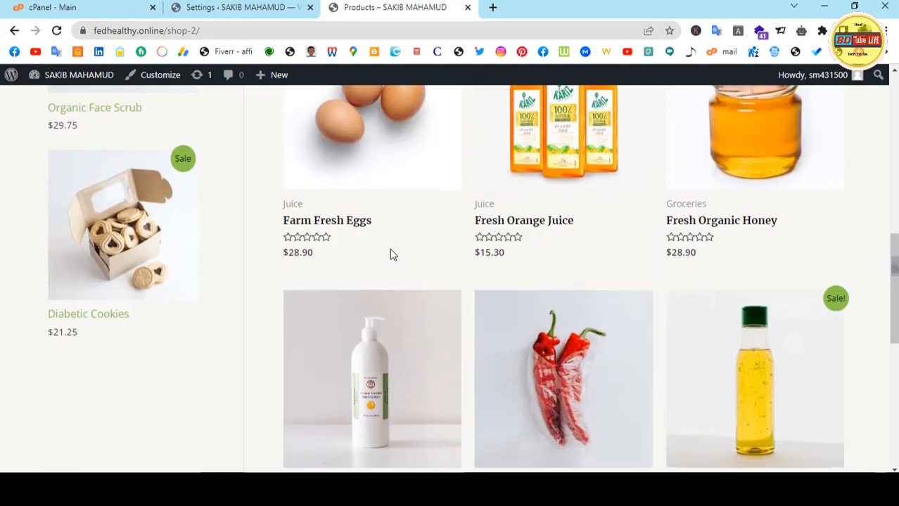
Step: Open the Farm Fresh Eggs product page and check its sale price and countdown timer
{"action": "left_click", "coordinate": [339, 224]}
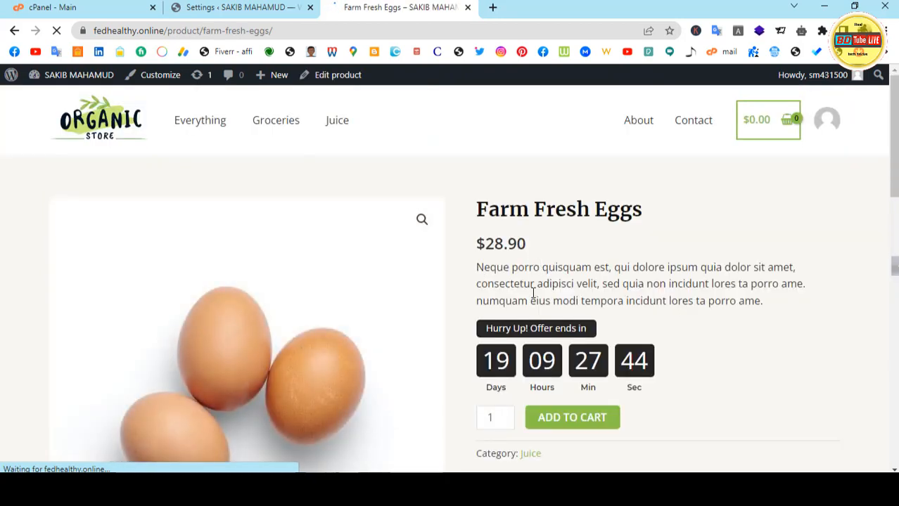
{"action": "scroll", "coordinate": [496, 218], "scroll_direction": "down", "scroll_amount": 1}
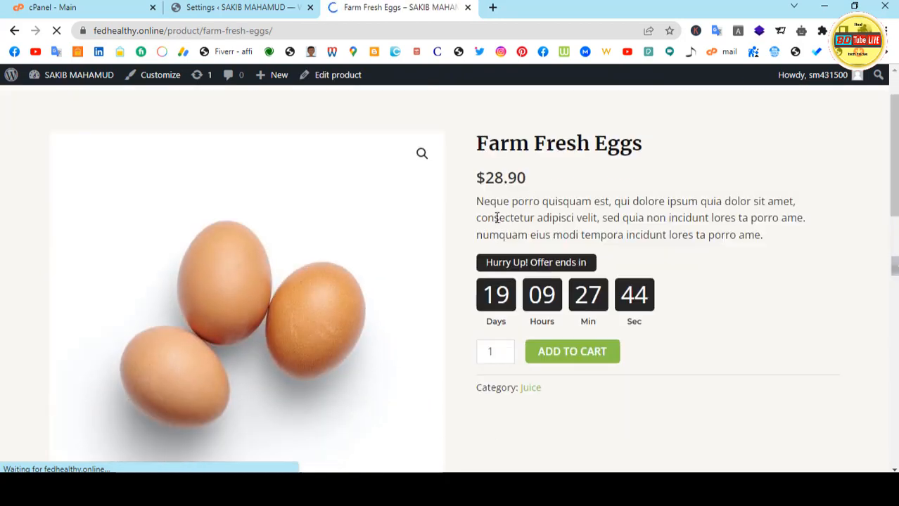
{"action": "double_click", "coordinate": [531, 177]}
{"action": "scroll", "coordinate": [532, 222], "scroll_direction": "down", "scroll_amount": 1}
{"action": "left_click", "coordinate": [725, 234]}
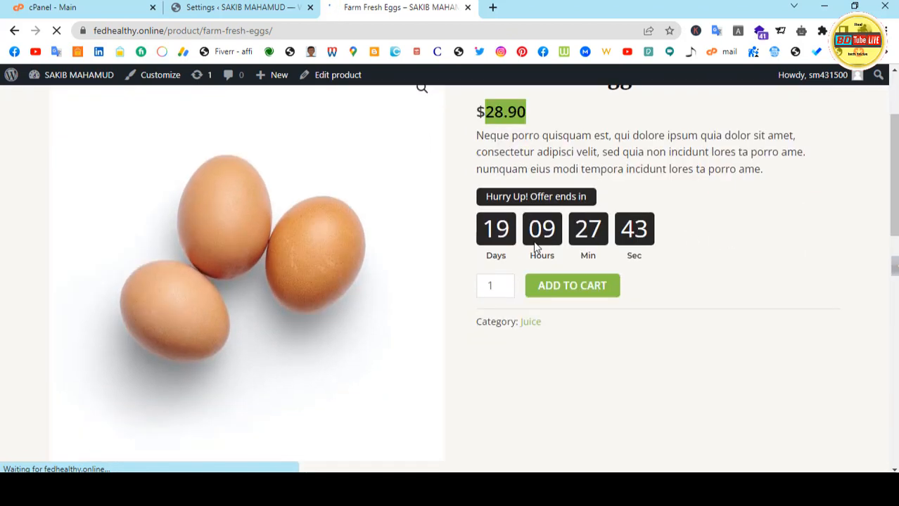
{"action": "scroll", "coordinate": [532, 243], "scroll_direction": "down", "scroll_amount": 1}
{"action": "scroll", "coordinate": [530, 242], "scroll_direction": "up", "scroll_amount": 2}
Step: Close the flash sale settings and look through the available ShopLentor modules, including Shopify Style Checkout
{"action": "left_click", "coordinate": [223, 7]}
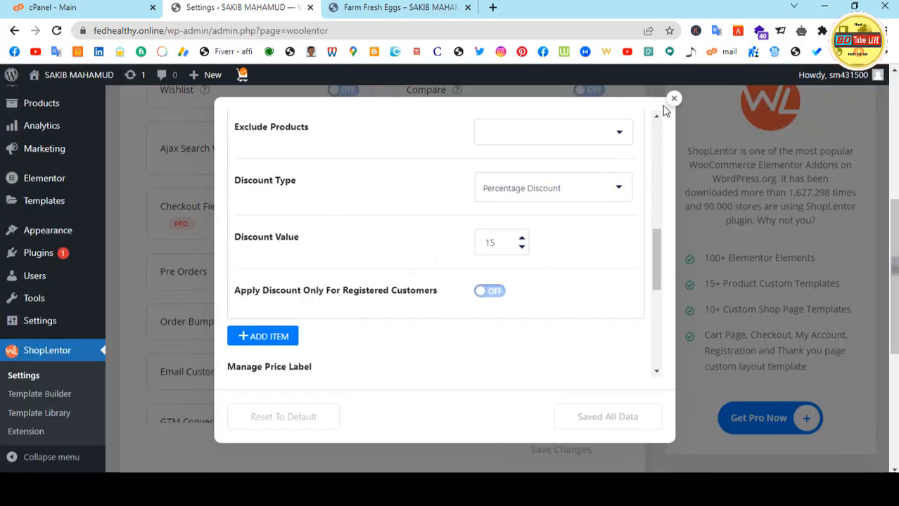
{"action": "left_click", "coordinate": [674, 100]}
{"action": "scroll", "coordinate": [396, 285], "scroll_direction": "up", "scroll_amount": 2}
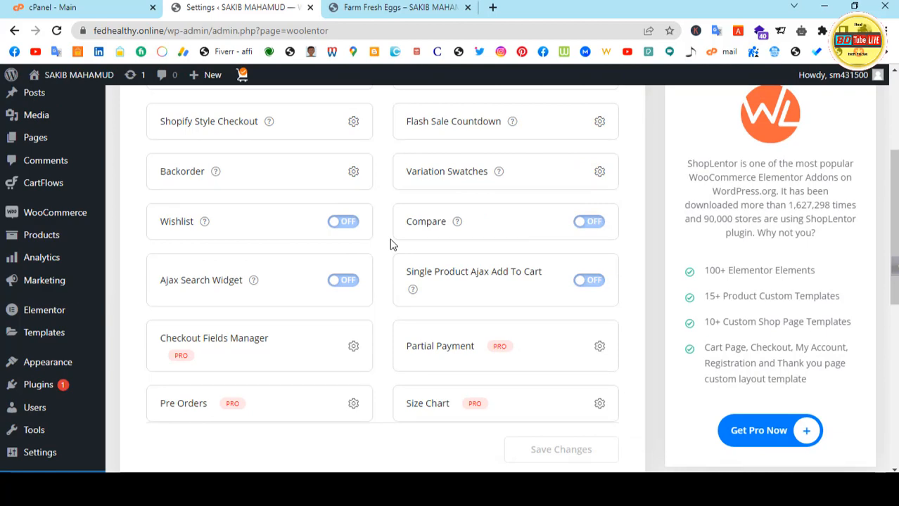
{"action": "scroll", "coordinate": [504, 227], "scroll_direction": "up", "scroll_amount": 2}
{"action": "scroll", "coordinate": [503, 233], "scroll_direction": "down", "scroll_amount": 4}
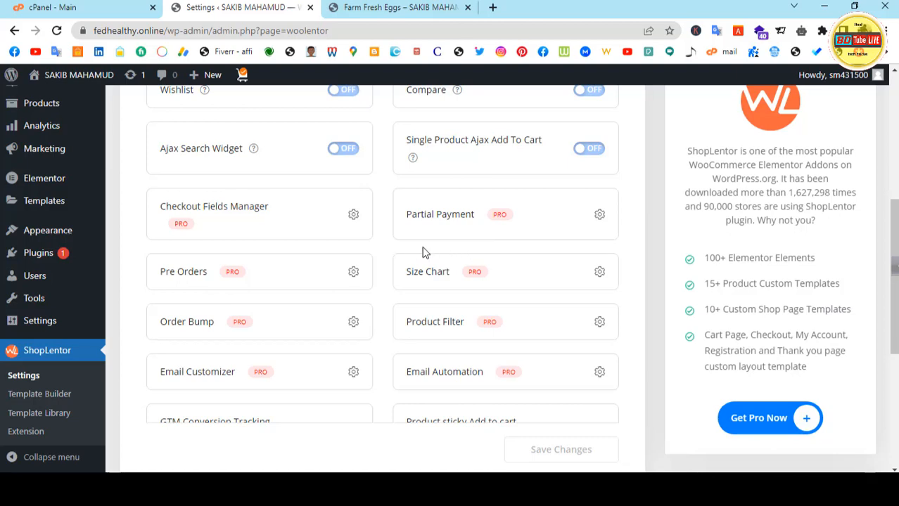
{"action": "scroll", "coordinate": [273, 373], "scroll_direction": "down", "scroll_amount": 3}
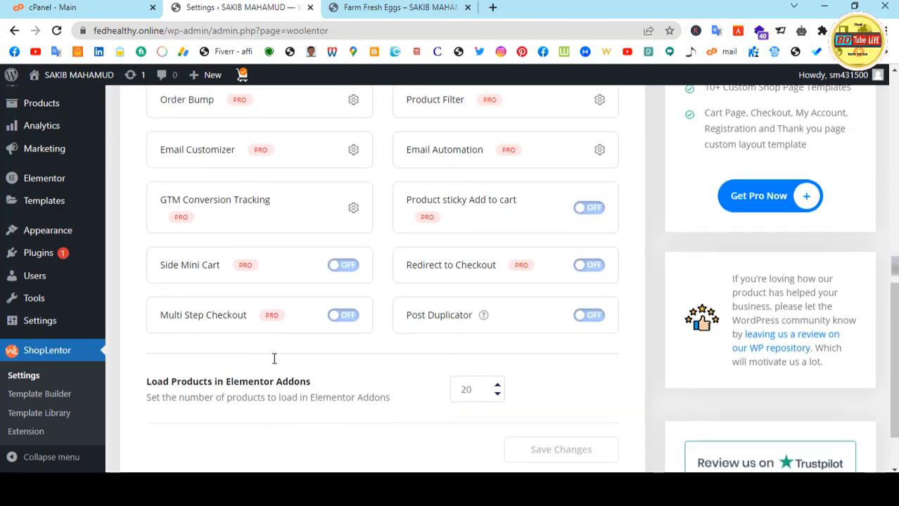
{"action": "scroll", "coordinate": [531, 333], "scroll_direction": "up", "scroll_amount": 8}
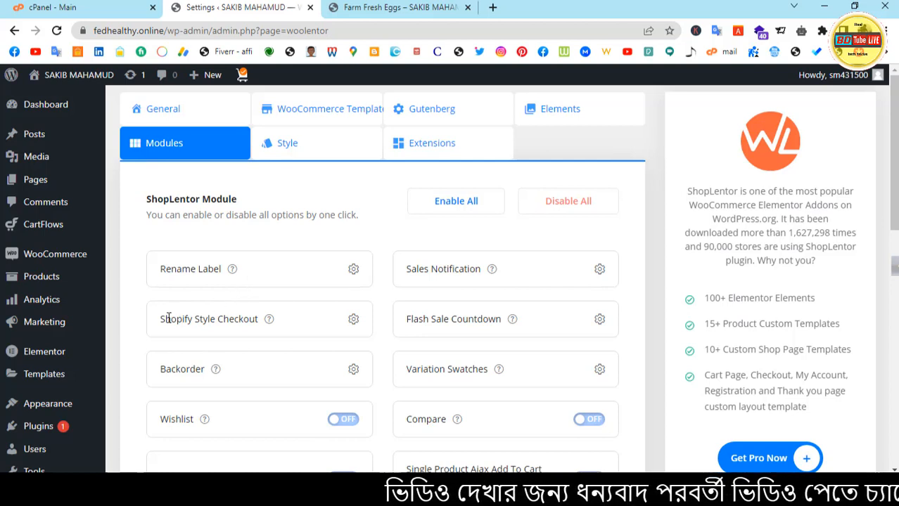
{"action": "left_click_drag", "start_coordinate": [161, 319], "coordinate": [260, 322]}
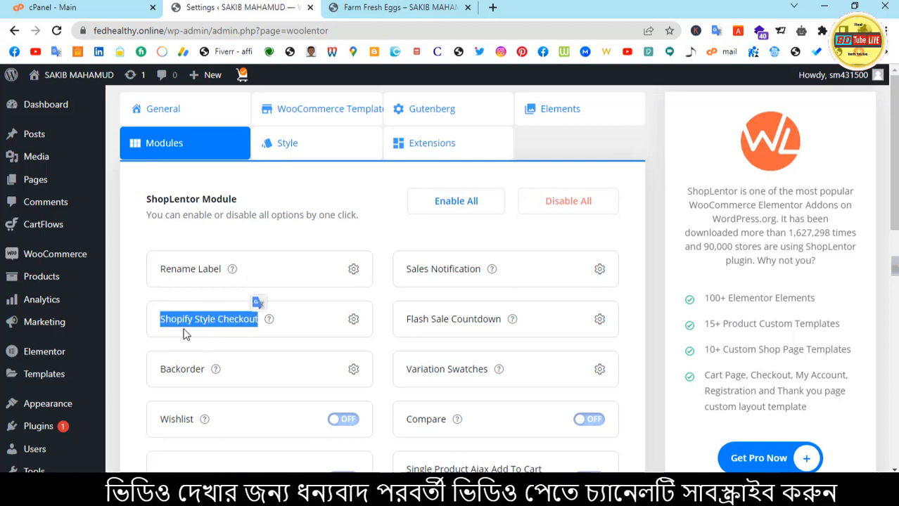
{"action": "left_click", "coordinate": [143, 335]}
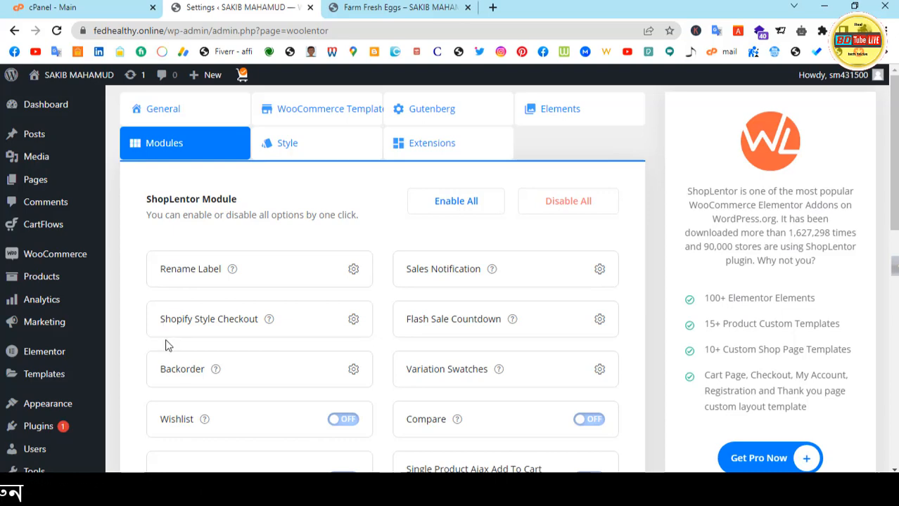
{"action": "scroll", "coordinate": [355, 240], "scroll_direction": "down", "scroll_amount": 2}
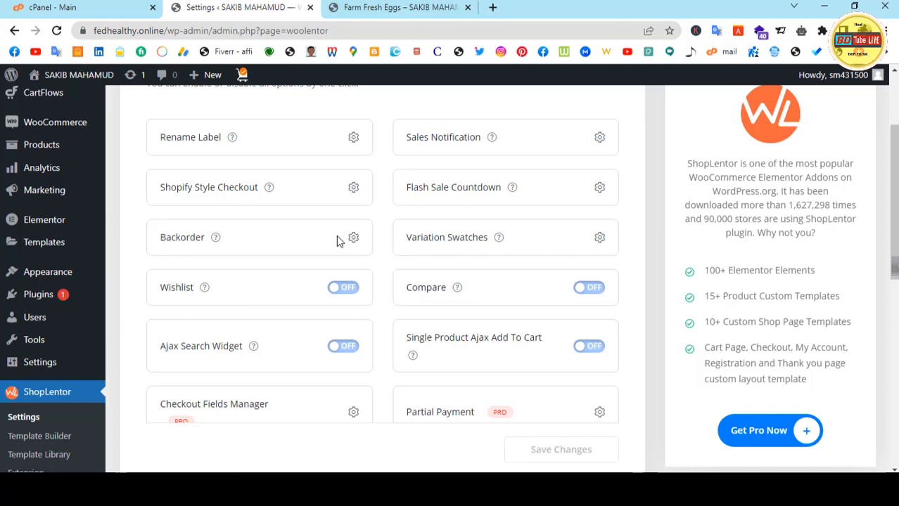
{"action": "scroll", "coordinate": [337, 239], "scroll_direction": "up", "scroll_amount": 2}
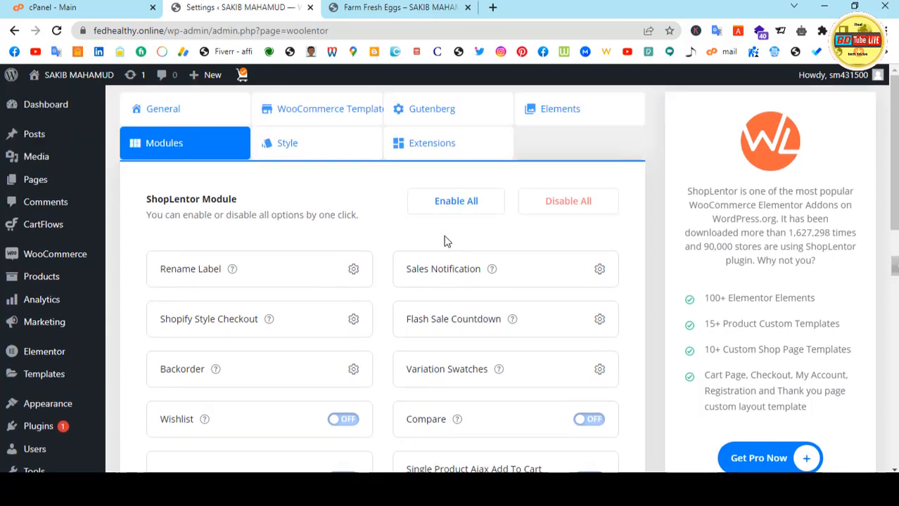